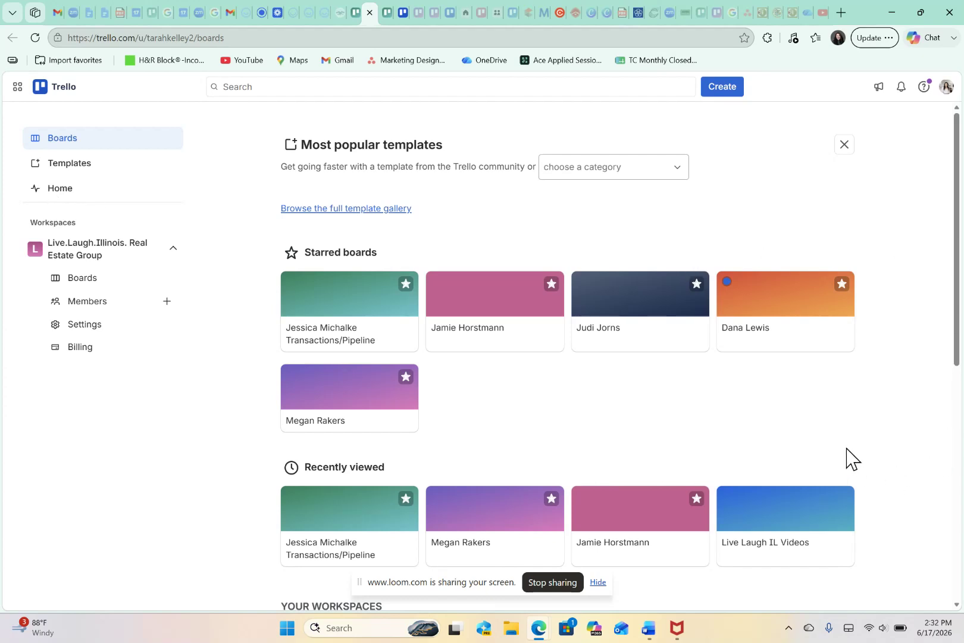
# Examine the starred, recently viewed and workspace boards on the boards overview
pyautogui.scroll(-2, 851, 458)
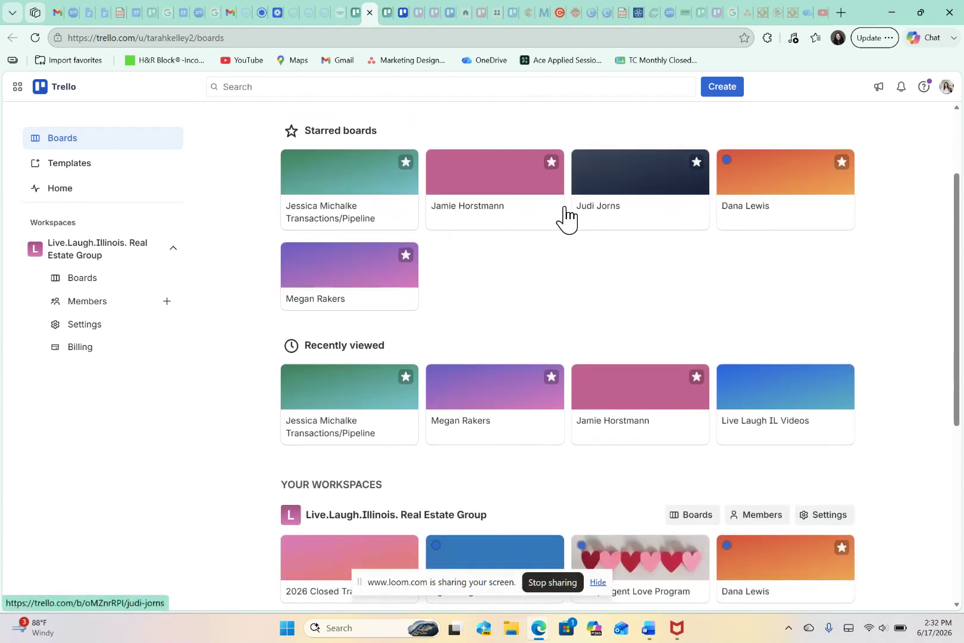
pyautogui.scroll(-3, 234, 419)
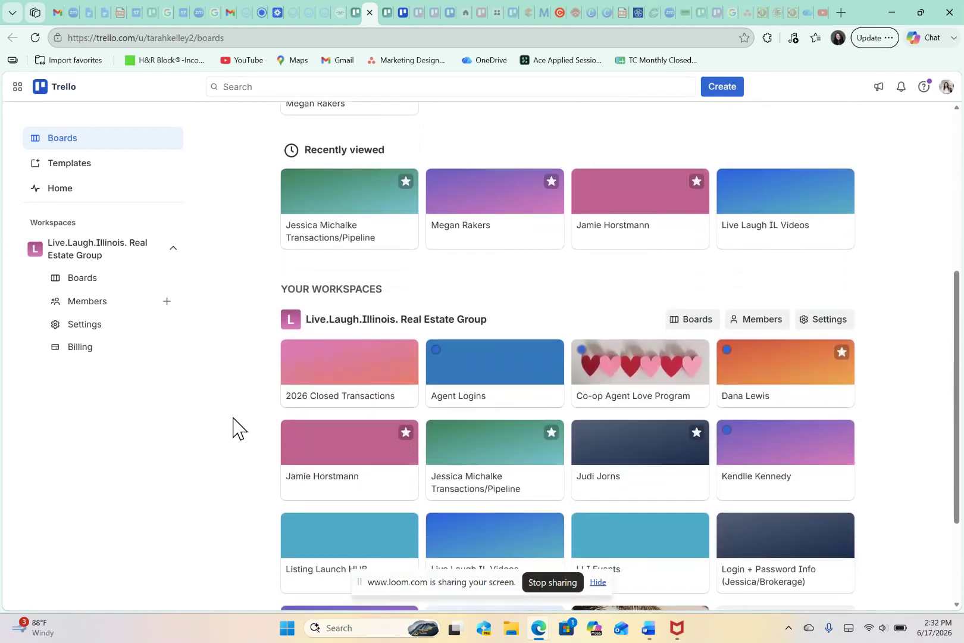
pyautogui.scroll(-2, 234, 427)
pyautogui.scroll(5, 234, 427)
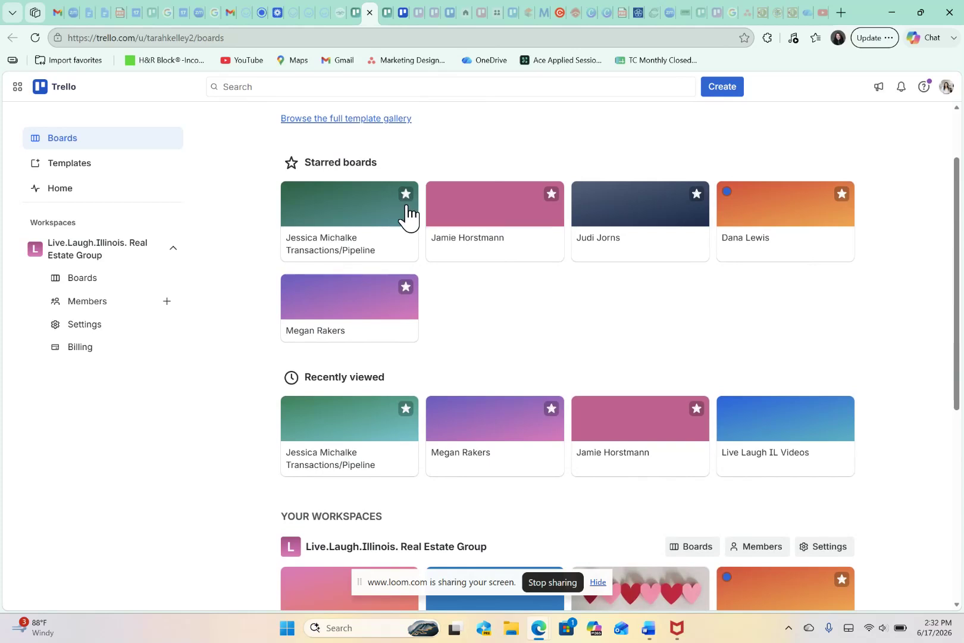
pyautogui.scroll(-2, 481, 294)
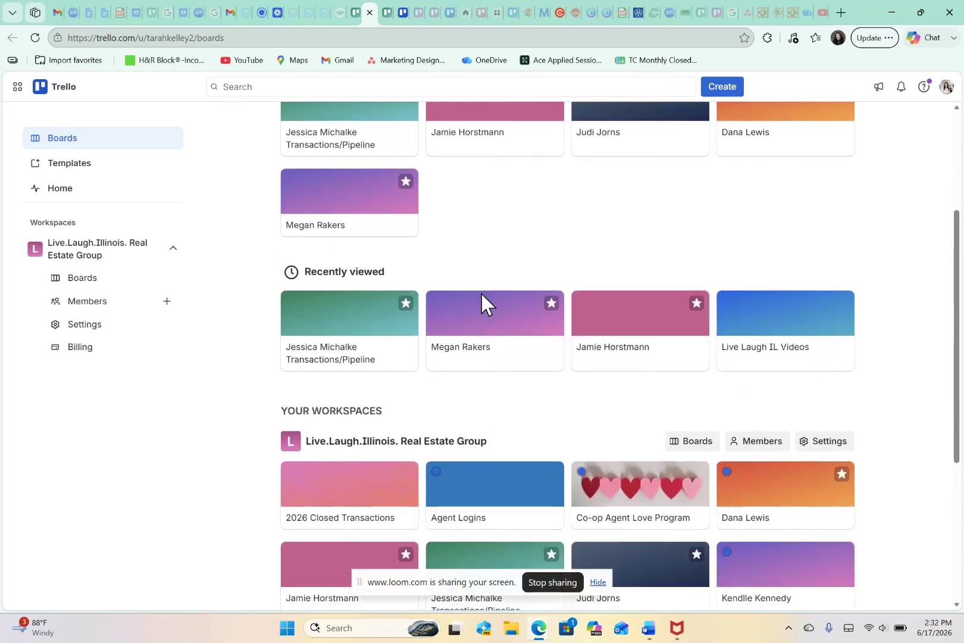
pyautogui.scroll(-1, 543, 407)
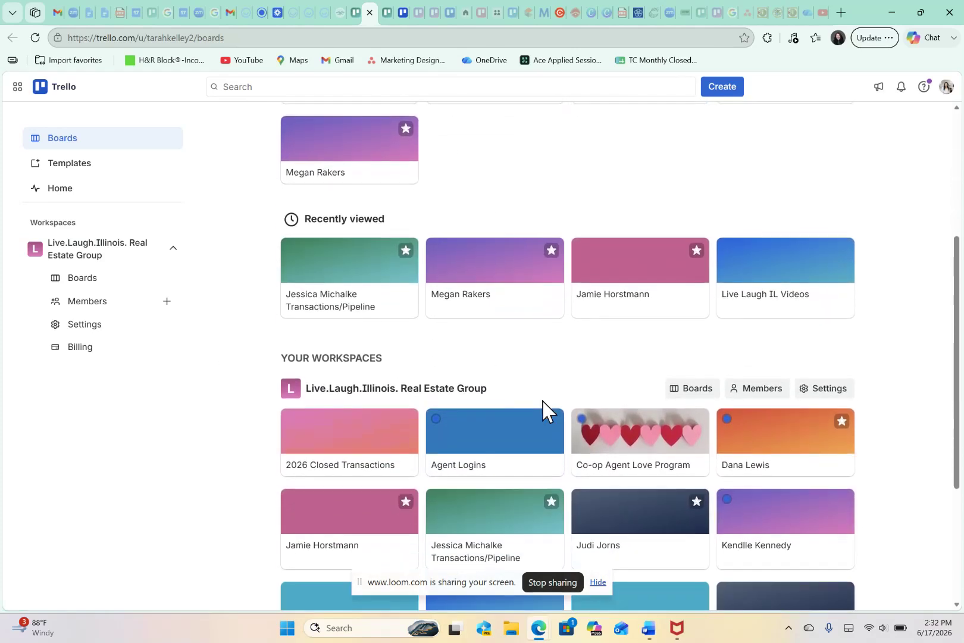
pyautogui.scroll(-3, 209, 478)
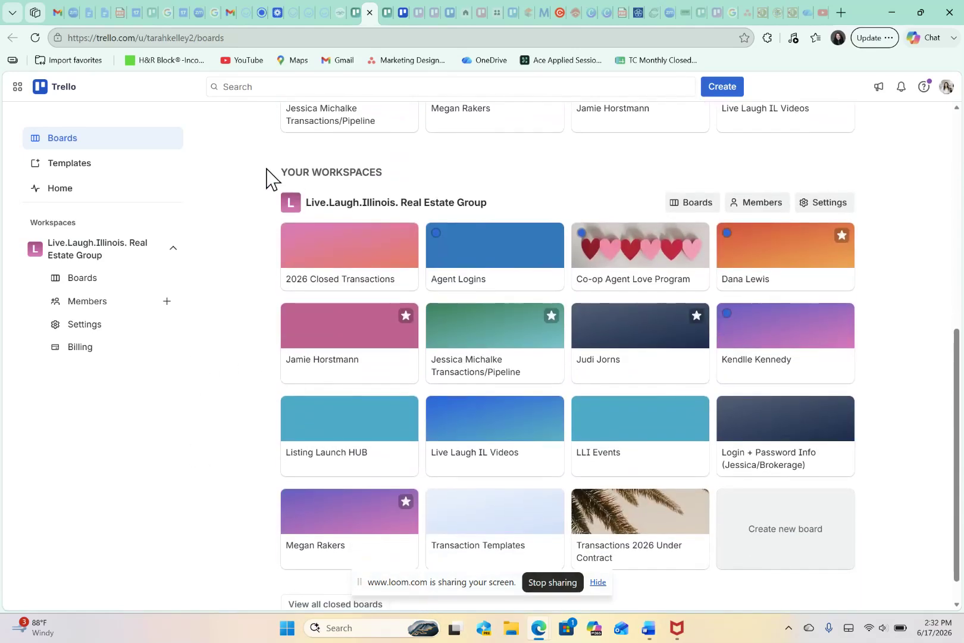
pyautogui.scroll(-1, 254, 441)
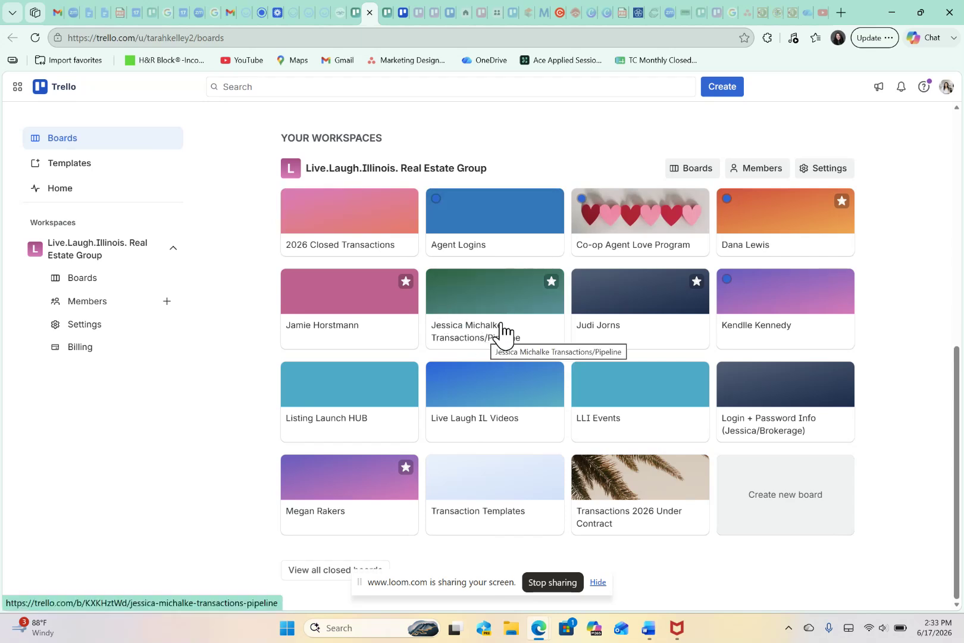
# Open the agent's Transactions/Pipeline board from the workspace and view its lists
pyautogui.click(476, 301)
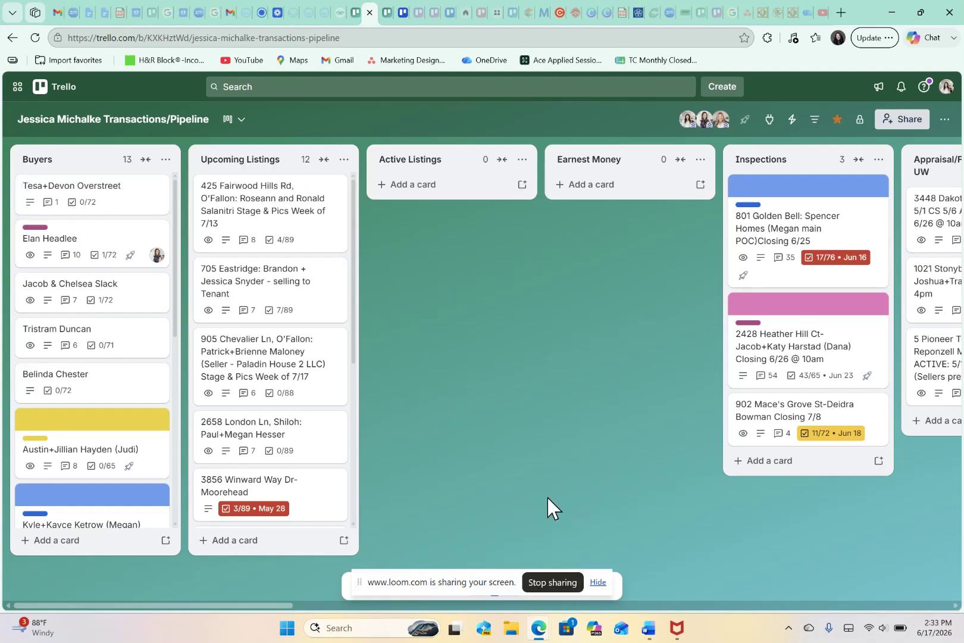
pyautogui.hscroll(3, 704, 514)
pyautogui.hscroll(-3, 703, 514)
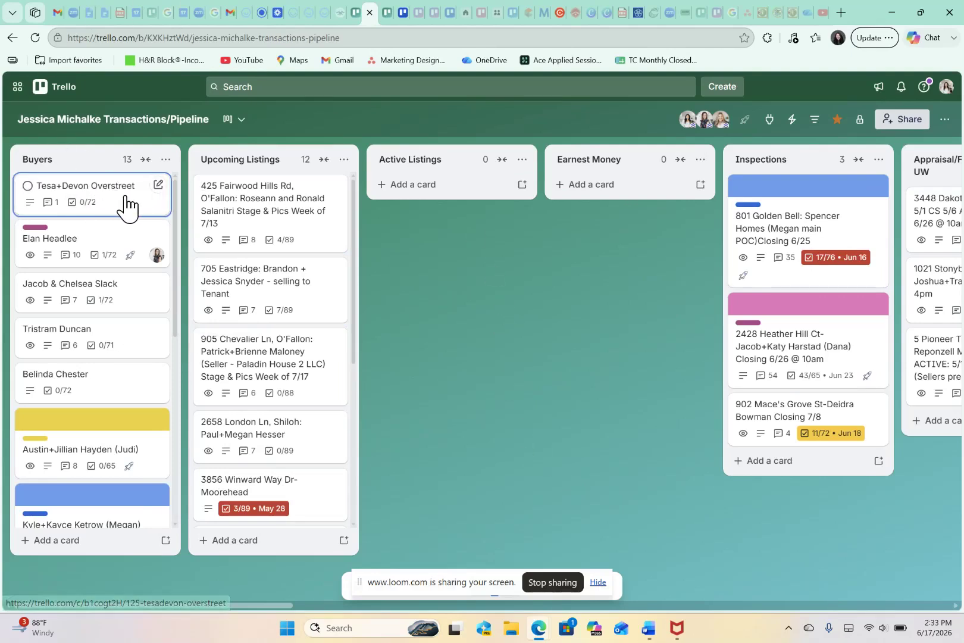
# Move the first card of the Buyers list to Earnest Money and on to the top of Inspections
pyautogui.moveTo(109, 189); pyautogui.dragTo(626, 190)
pyautogui.hscroll(4, 621, 390)
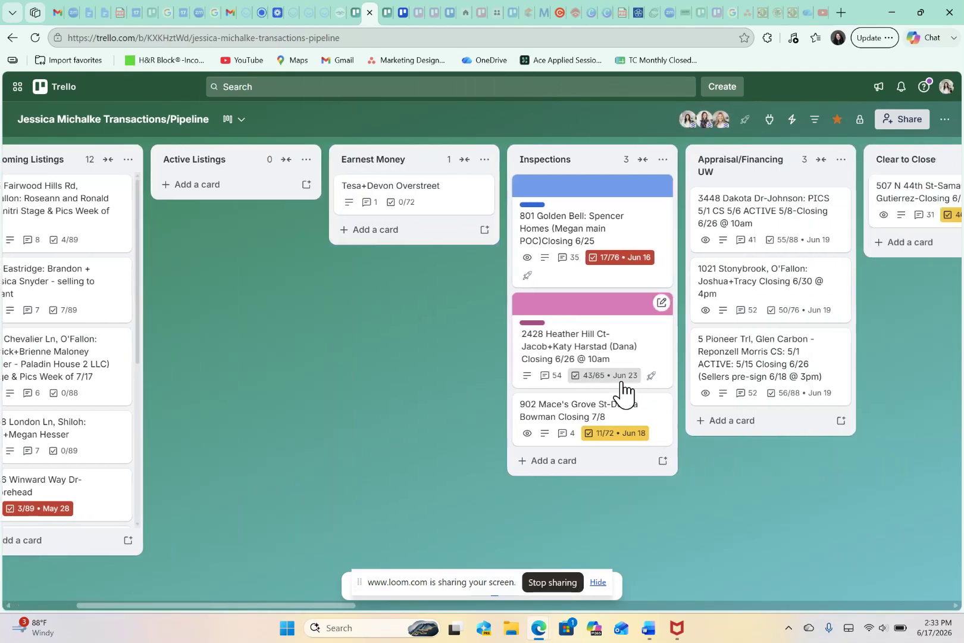
pyautogui.moveTo(357, 194); pyautogui.dragTo(539, 193)
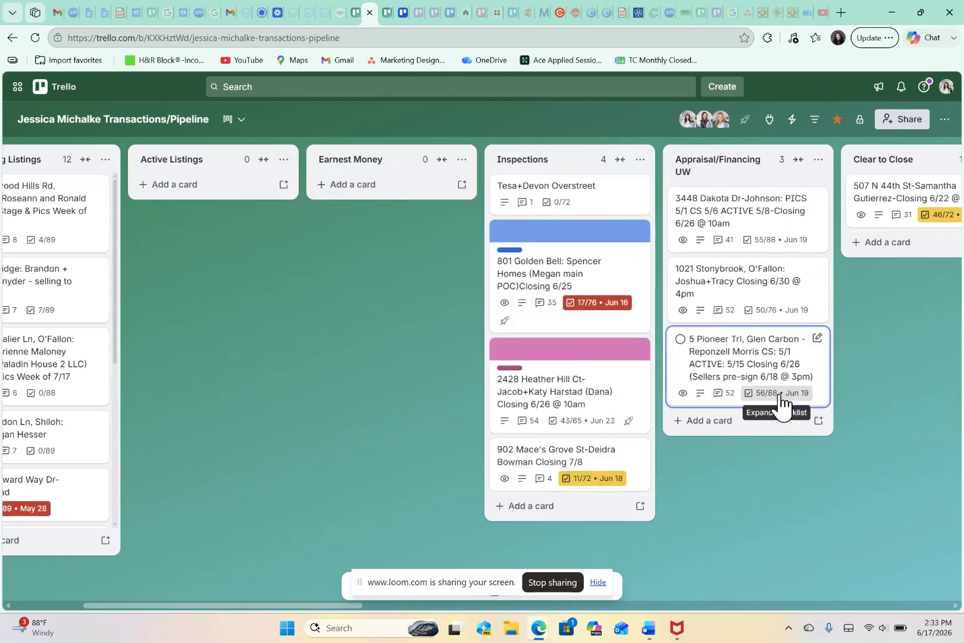
# Look over the lists through Post Closing and return the buyer card from Inspections to the top of Buyers
pyautogui.hscroll(3, 760, 512)
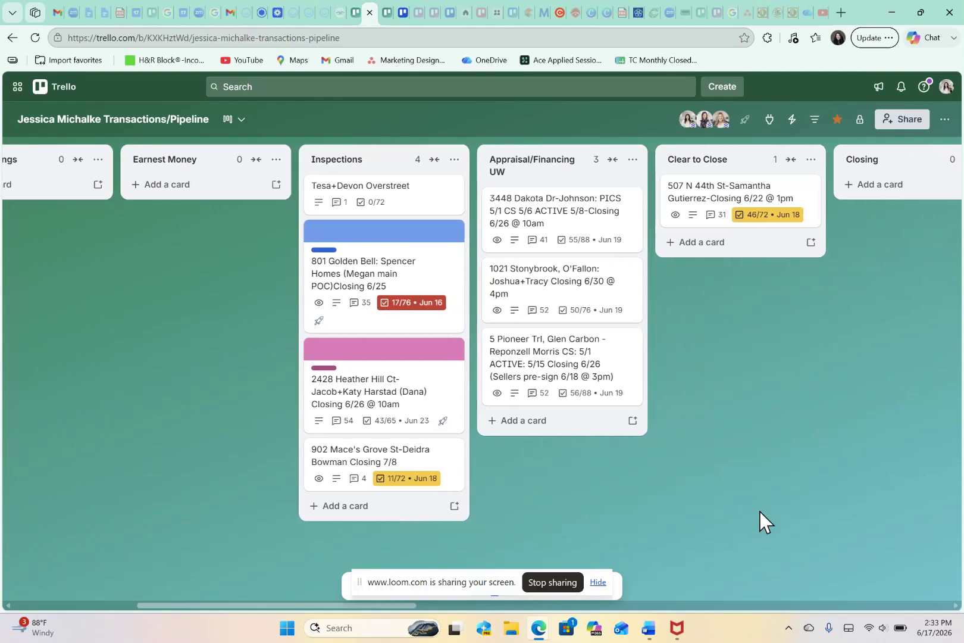
pyautogui.hscroll(1, 759, 511)
pyautogui.hscroll(3, 744, 337)
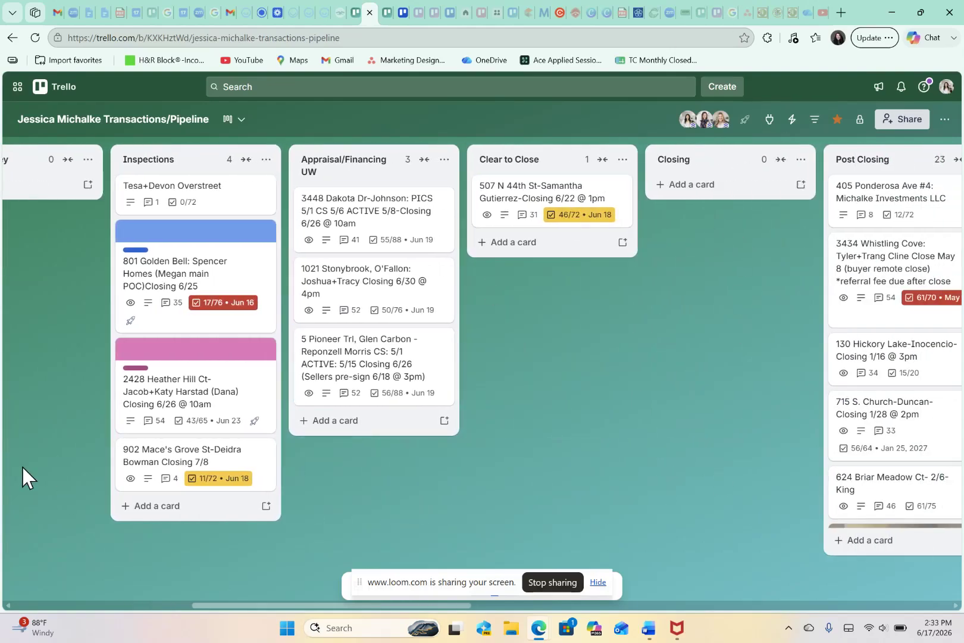
pyautogui.hscroll(-10, 94, 474)
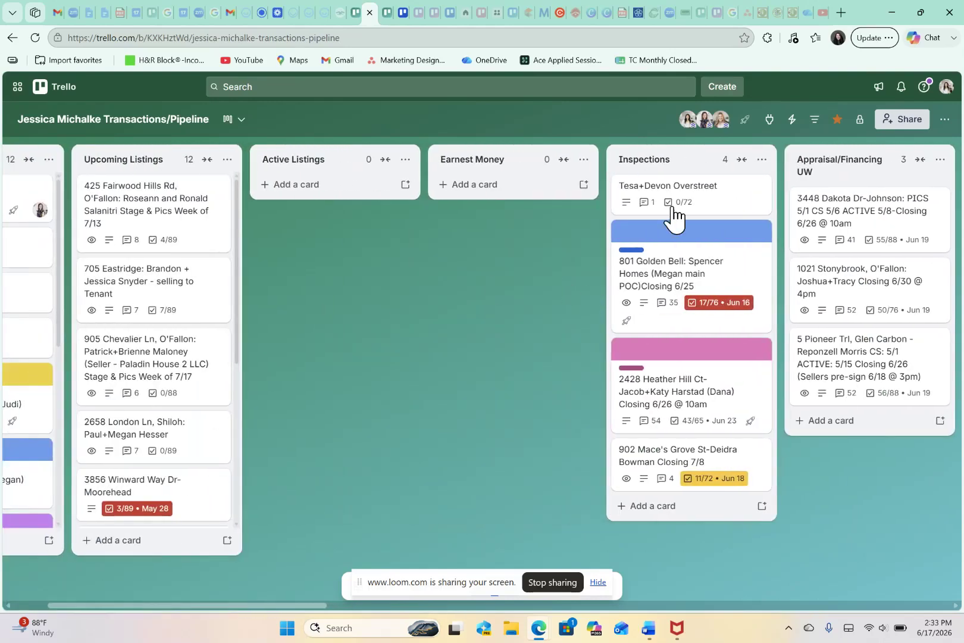
pyautogui.moveTo(708, 189); pyautogui.dragTo(90, 182)
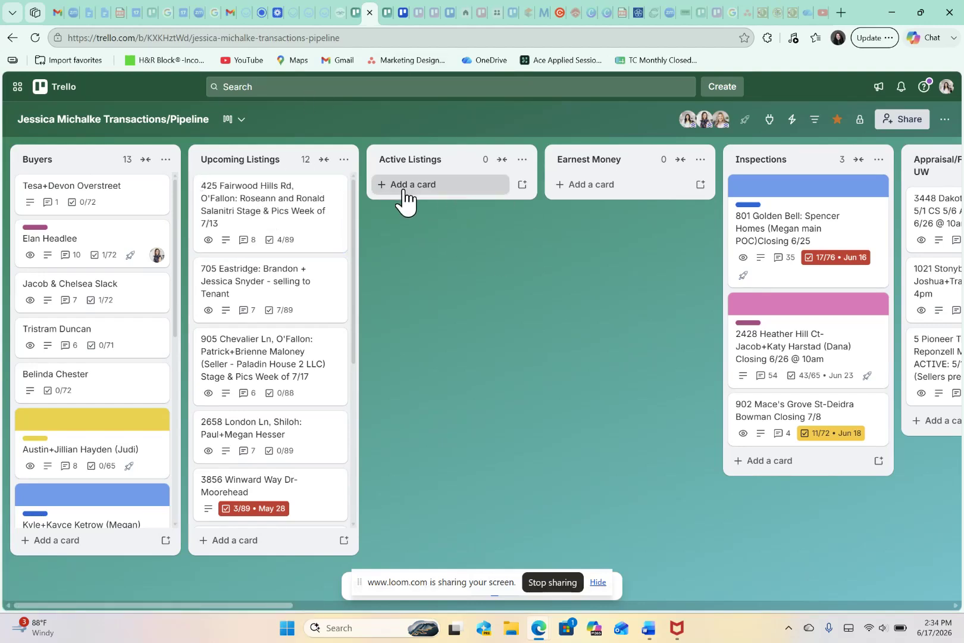
# Move the first Upcoming Listings card to Active Listings and back to the top of Upcoming Listings
pyautogui.moveTo(258, 198); pyautogui.dragTo(447, 181)
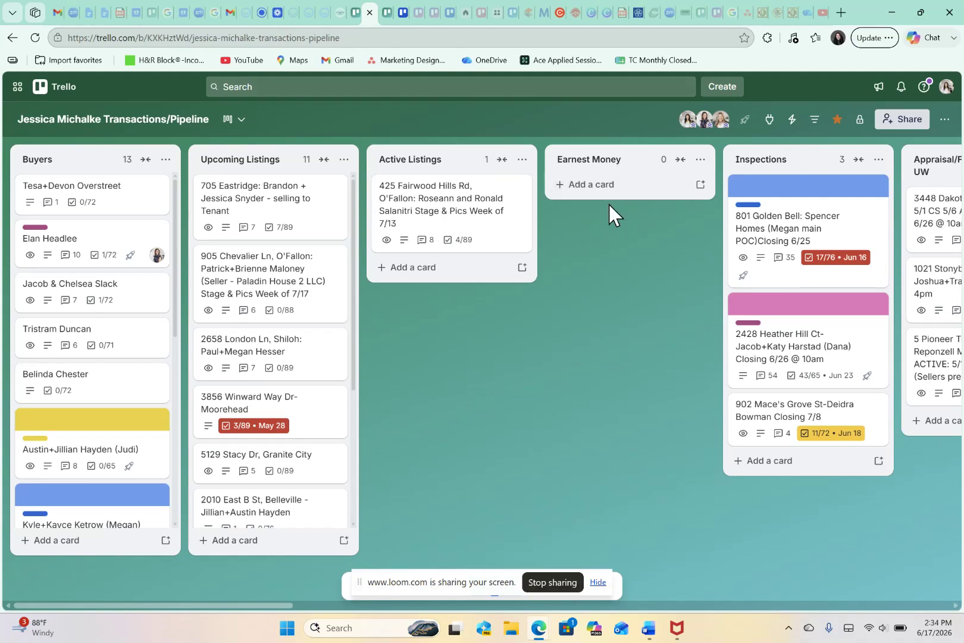
pyautogui.moveTo(459, 207); pyautogui.dragTo(281, 199)
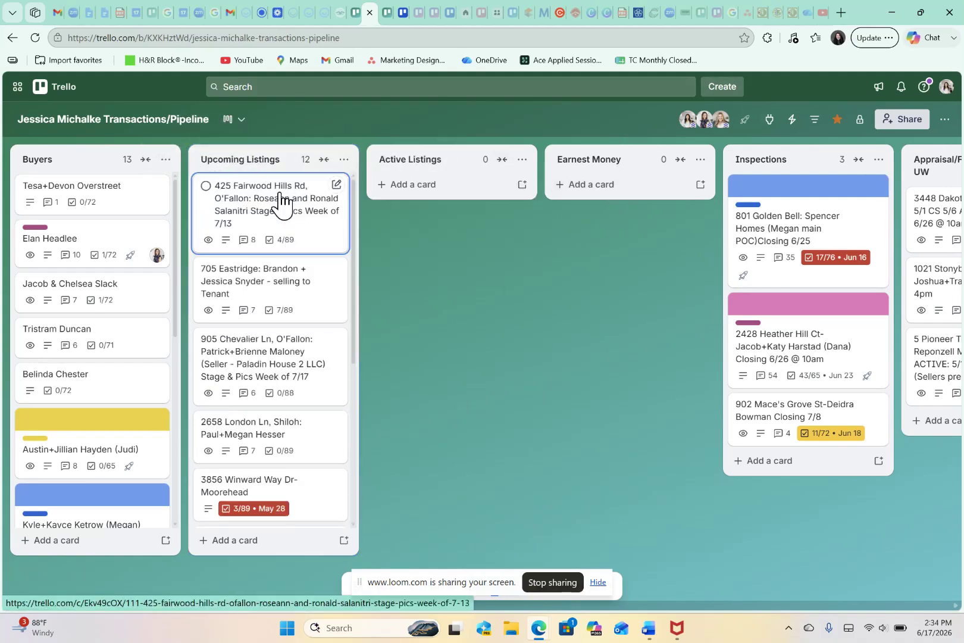
# Open the first card in the Buyers list and skim its checklists past Loan Commitment
pyautogui.click(126, 197)
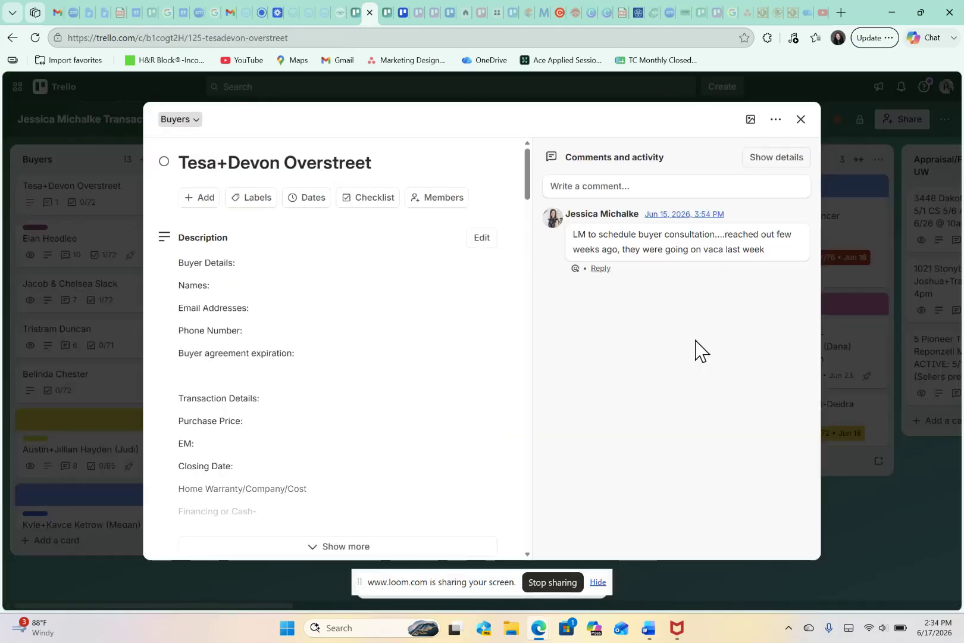
pyautogui.scroll(-10, 323, 451)
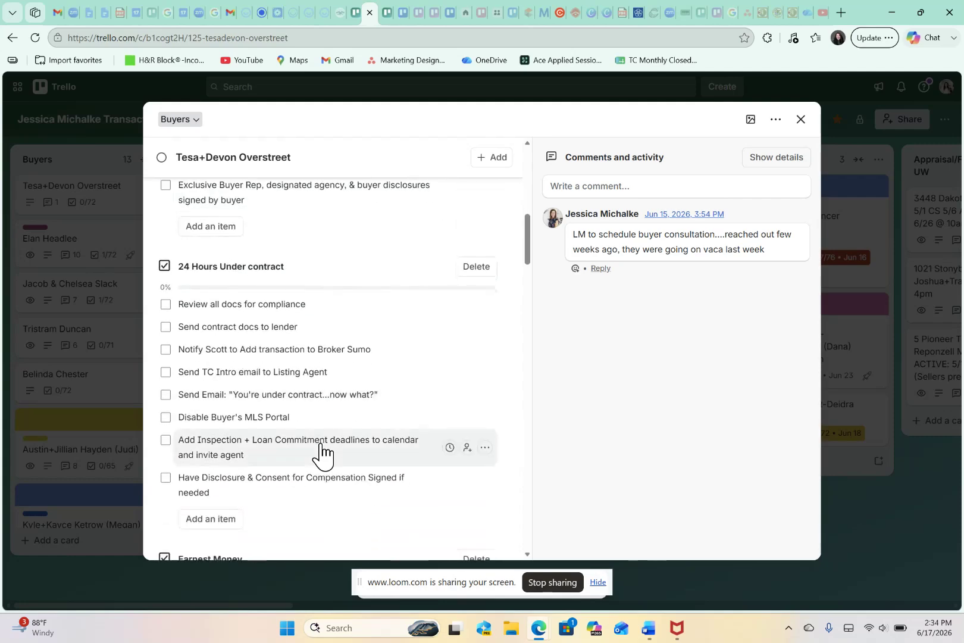
pyautogui.scroll(-8, 322, 453)
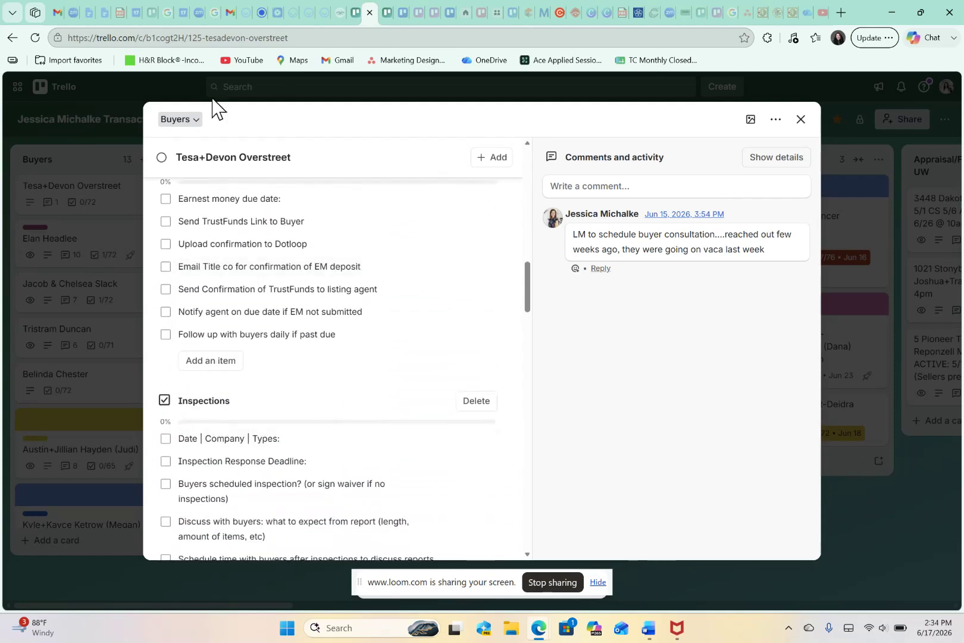
pyautogui.scroll(-10, 398, 275)
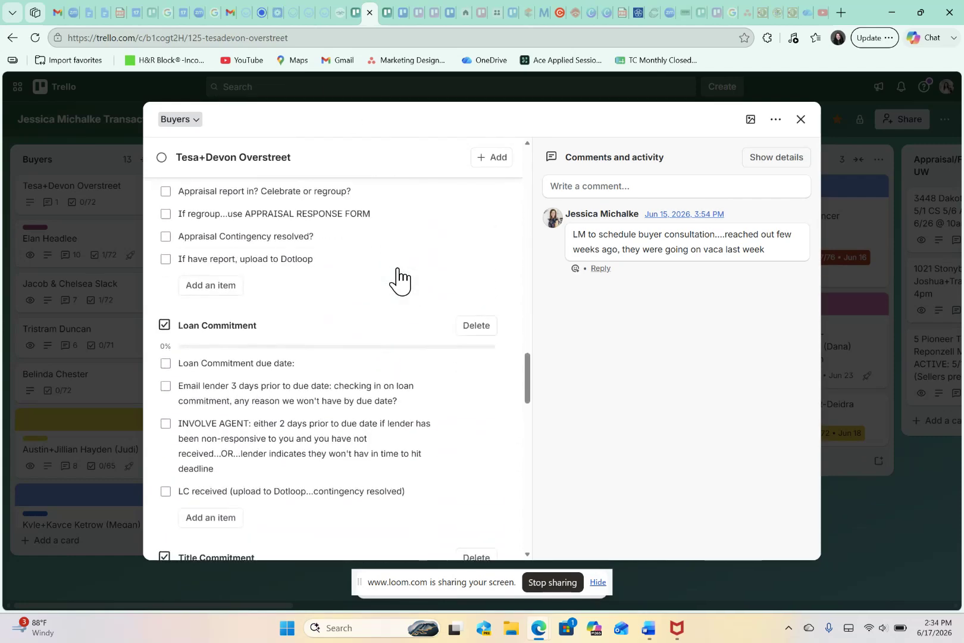
pyautogui.scroll(-4, 398, 277)
pyautogui.scroll(20, 398, 280)
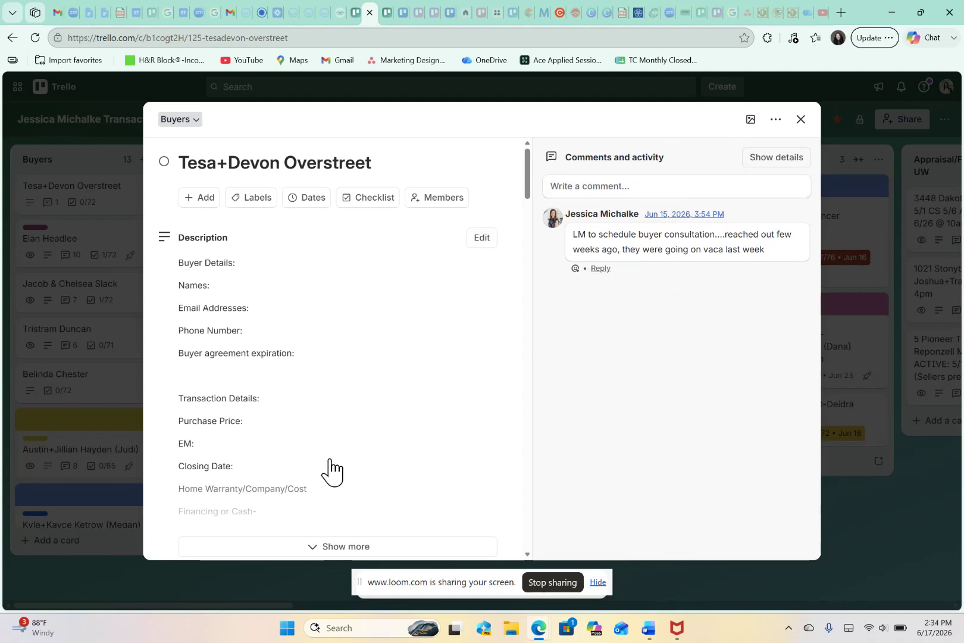
# Examine the card's buyer and transaction description fields and its Buyer Docs and 24 Hours Under contract checklists
pyautogui.scroll(-2, 344, 462)
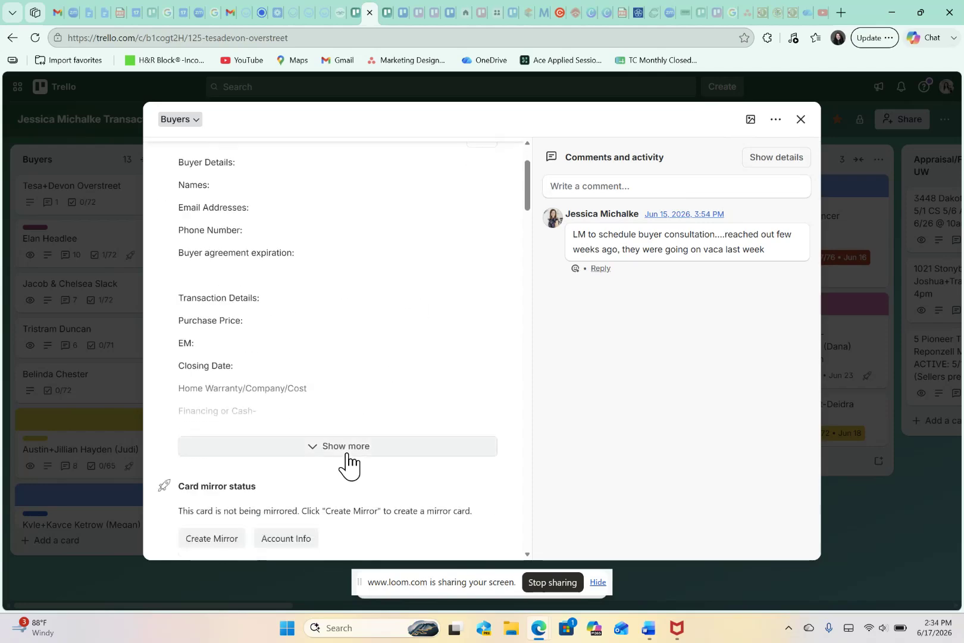
pyautogui.scroll(-3, 361, 408)
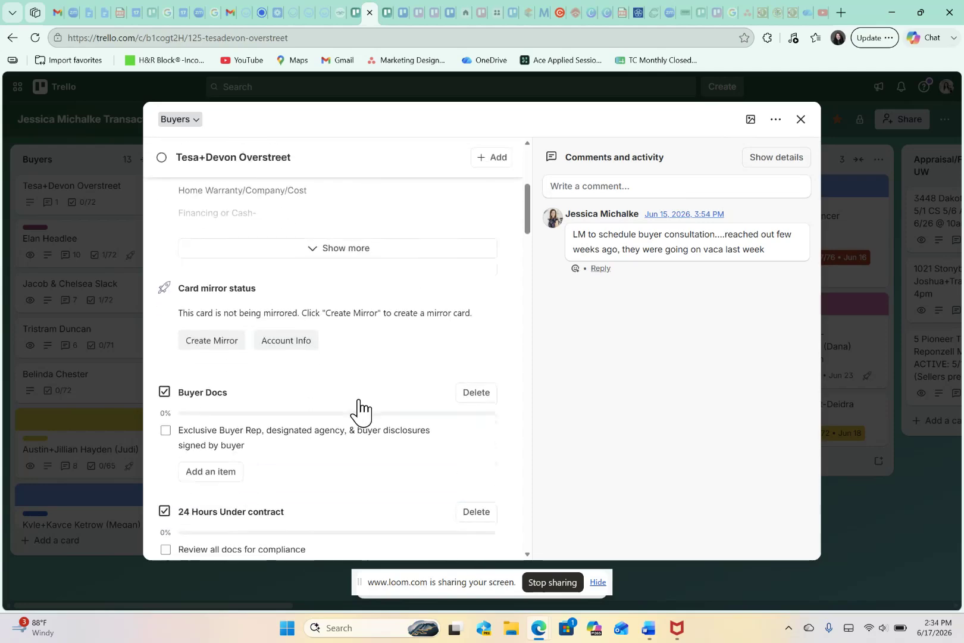
pyautogui.scroll(4, 359, 411)
pyautogui.scroll(-5, 359, 410)
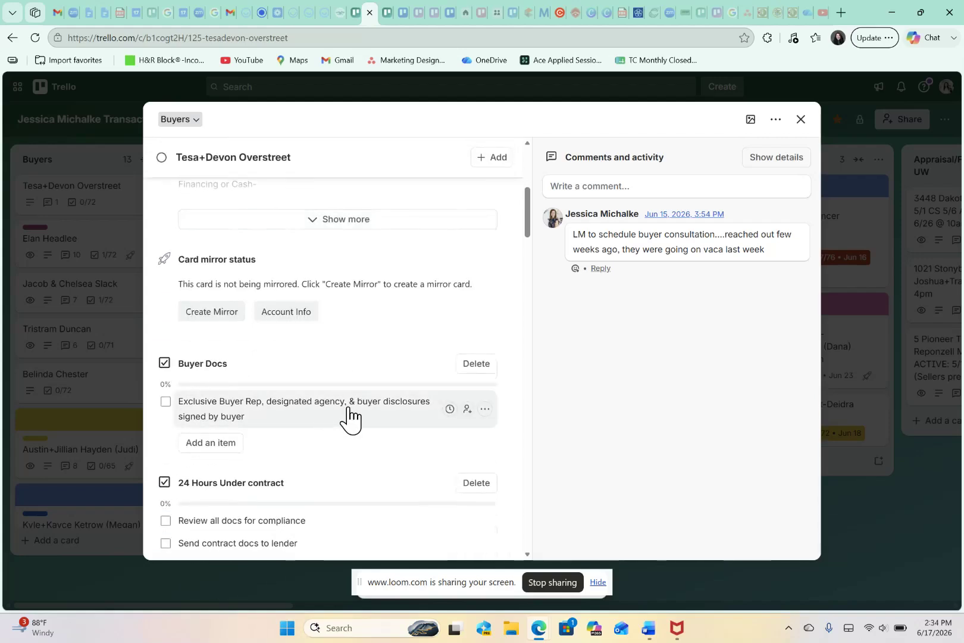
pyautogui.scroll(-1, 366, 458)
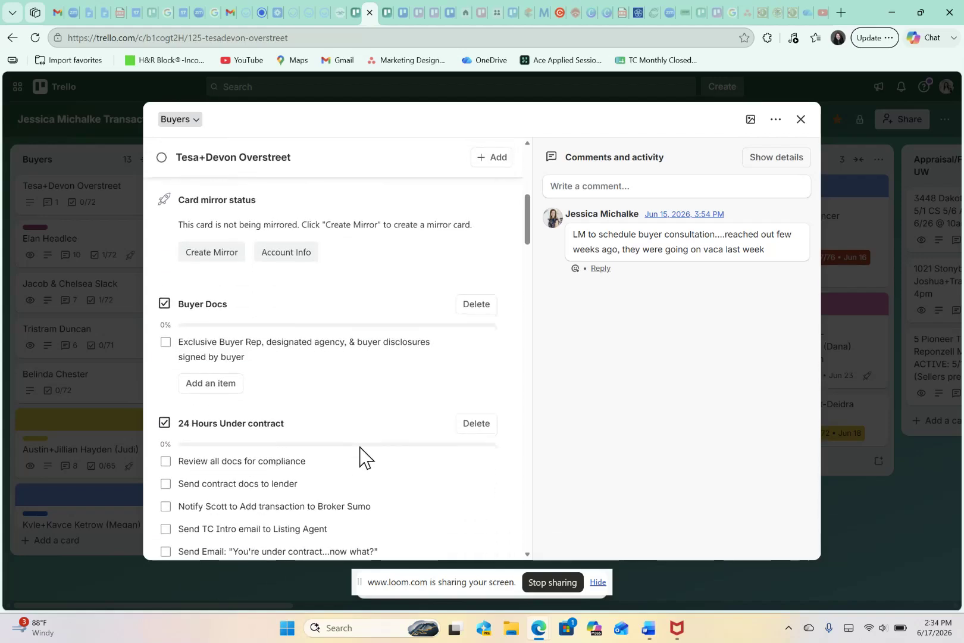
pyautogui.scroll(-2, 328, 481)
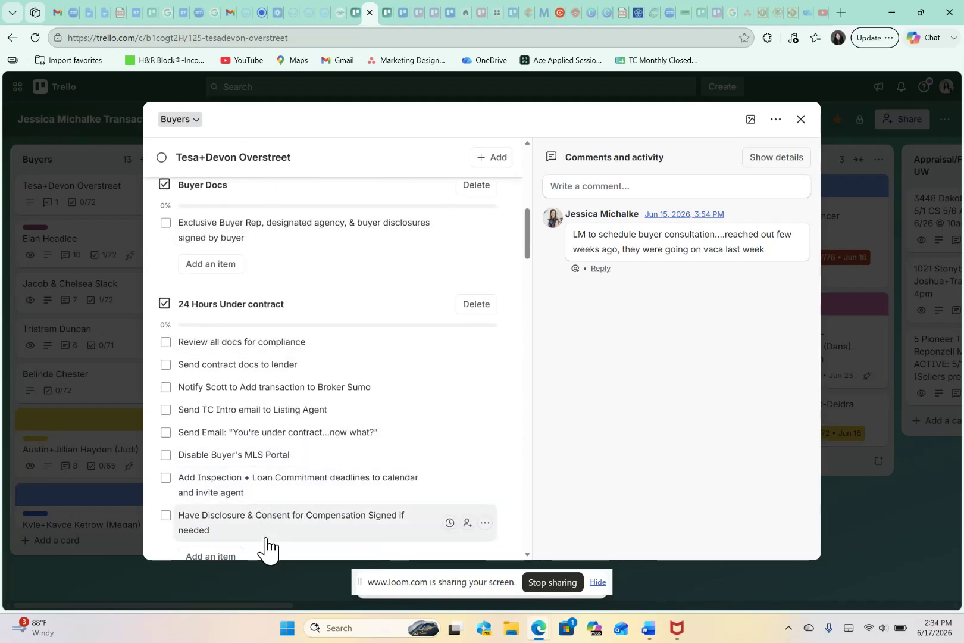
# Review the buyer card's remaining checklists down to the co-op agent gift item and close the card
pyautogui.scroll(-3, 268, 546)
pyautogui.scroll(-15, 268, 546)
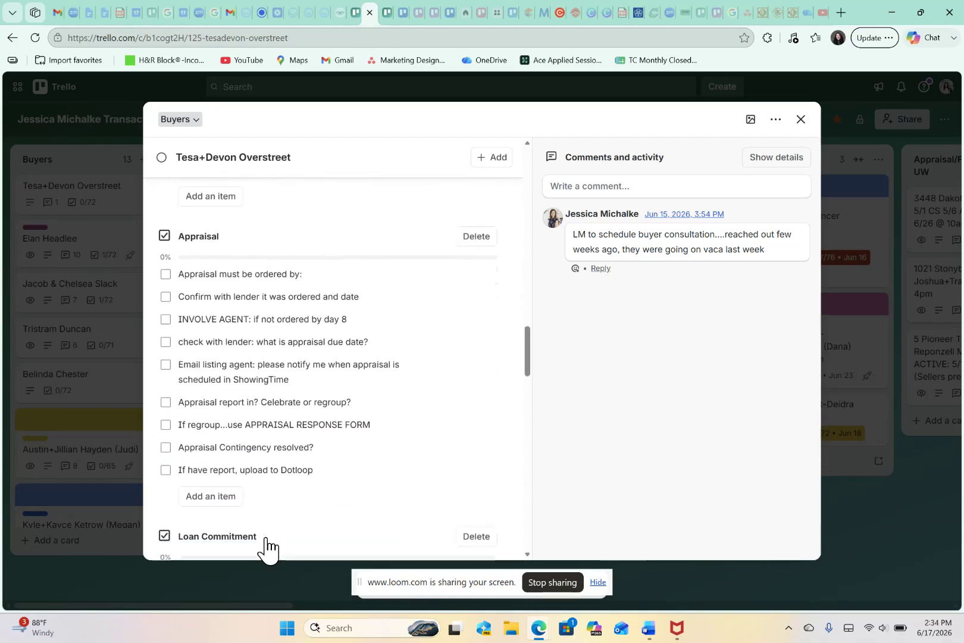
pyautogui.scroll(-15, 264, 546)
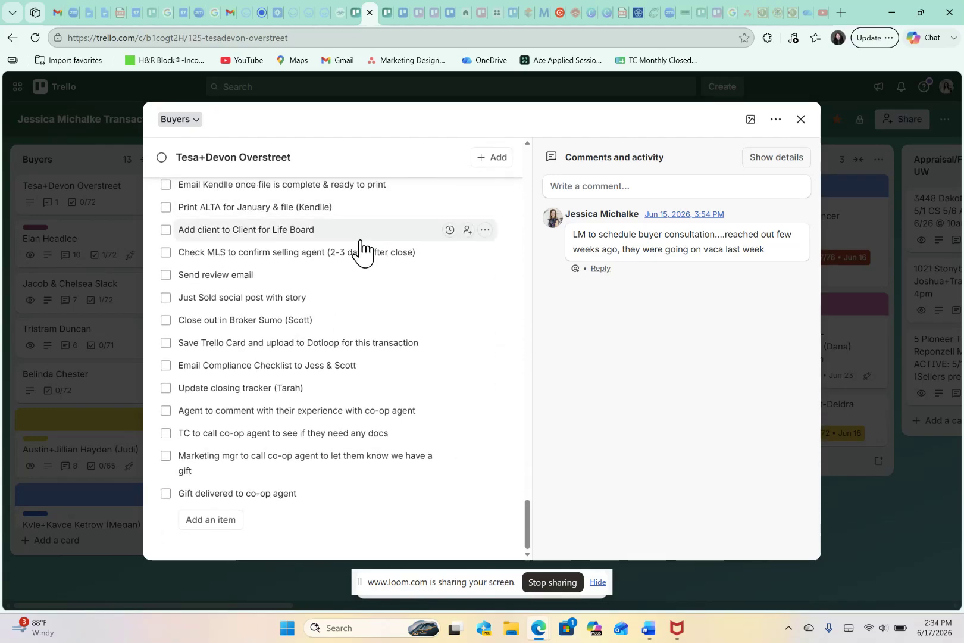
pyautogui.scroll(12, 361, 250)
pyautogui.scroll(15, 361, 250)
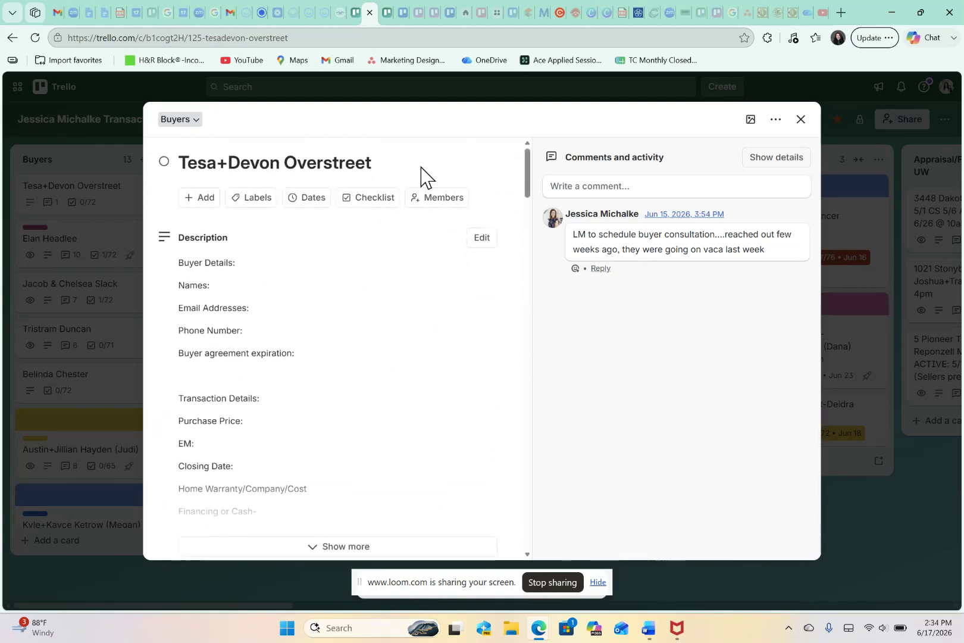
pyautogui.click(801, 120)
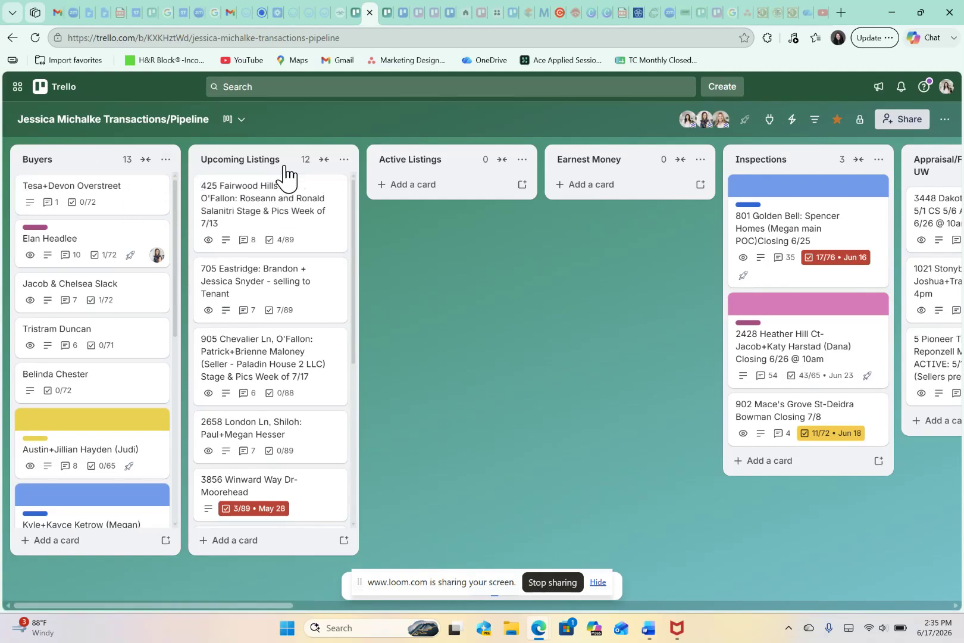
# Open the first card in Upcoming Listings, read through its comments and activity, and close it
pyautogui.click(285, 215)
pyautogui.scroll(-8, 767, 443)
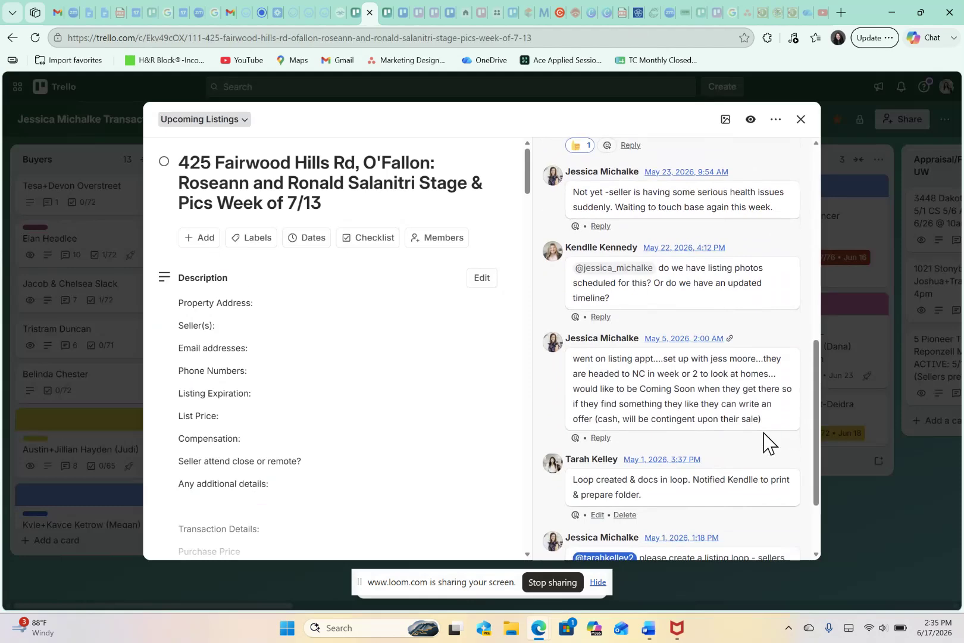
pyautogui.scroll(-1, 764, 441)
pyautogui.scroll(10, 764, 440)
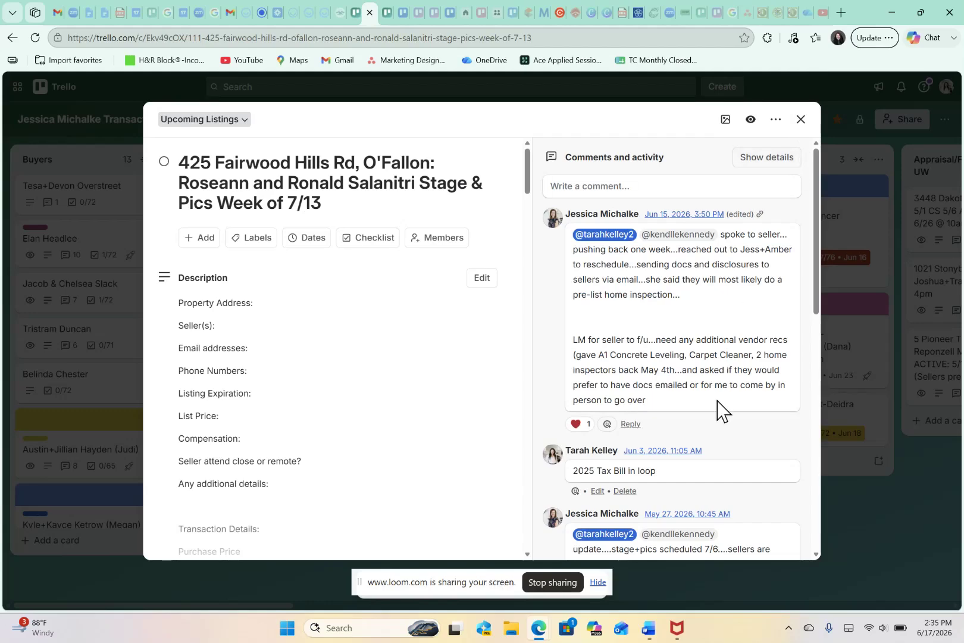
pyautogui.click(800, 120)
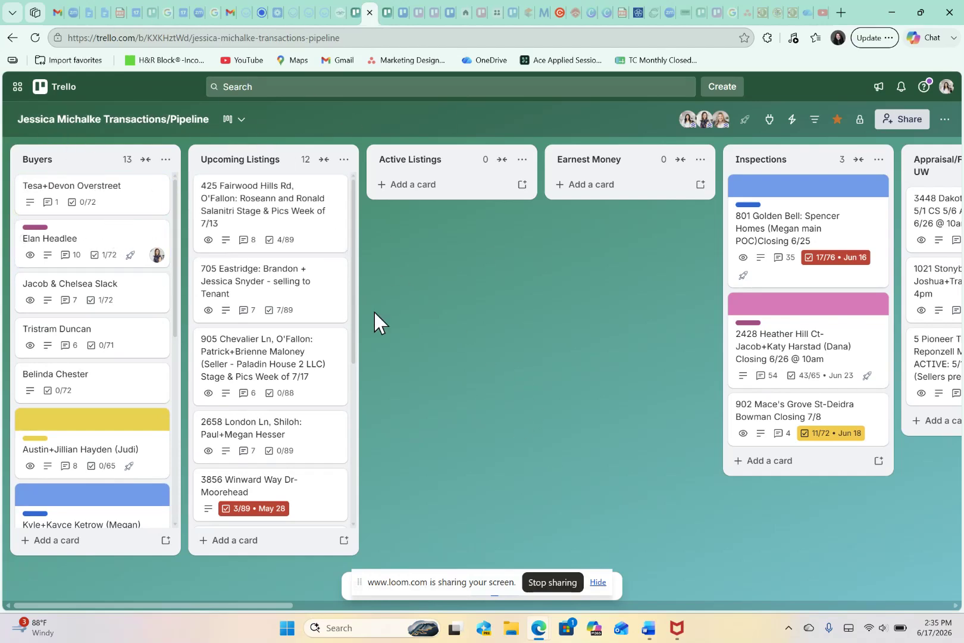
# Review the pipeline board's stages from Upcoming Listings through Inspections, Appraisal/Financing UW, Clear to Close and Closing to Post Closing
pyautogui.hscroll(3, 581, 461)
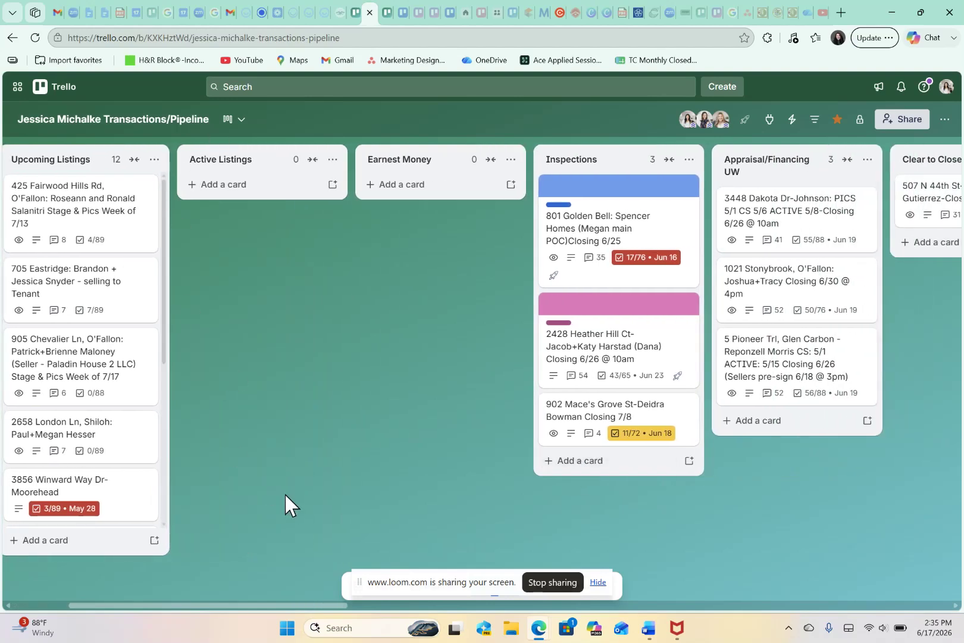
pyautogui.hscroll(3, 285, 494)
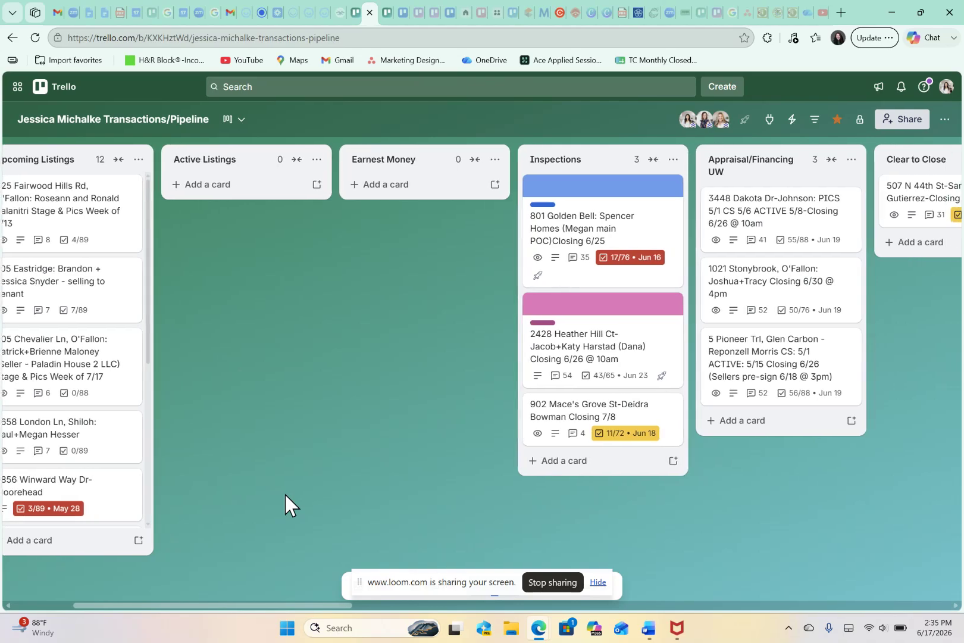
pyautogui.hscroll(4, 285, 504)
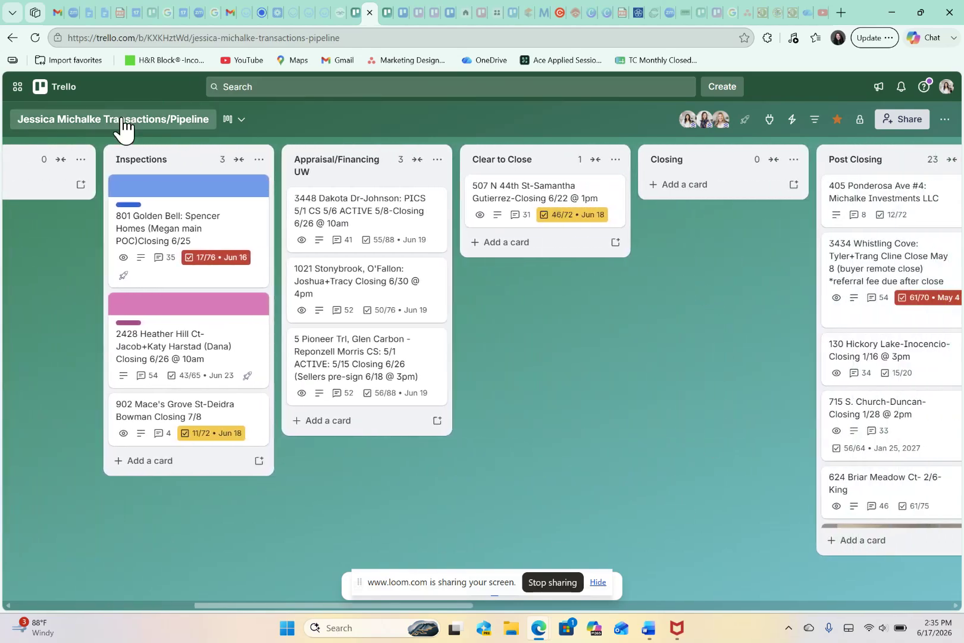
pyautogui.hscroll(-2, 51, 375)
pyautogui.hscroll(-4, 51, 375)
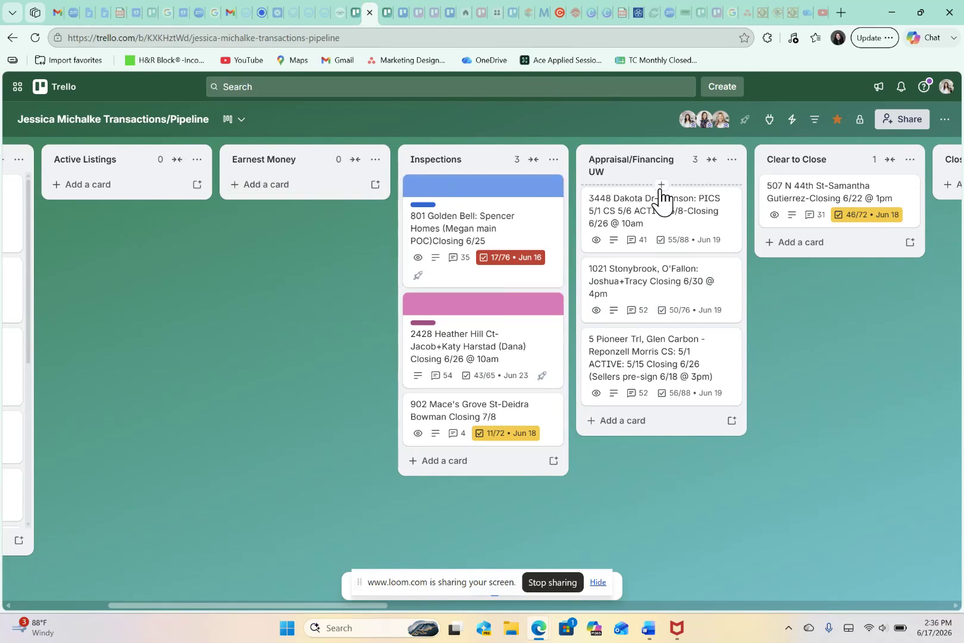
pyautogui.hscroll(3, 770, 379)
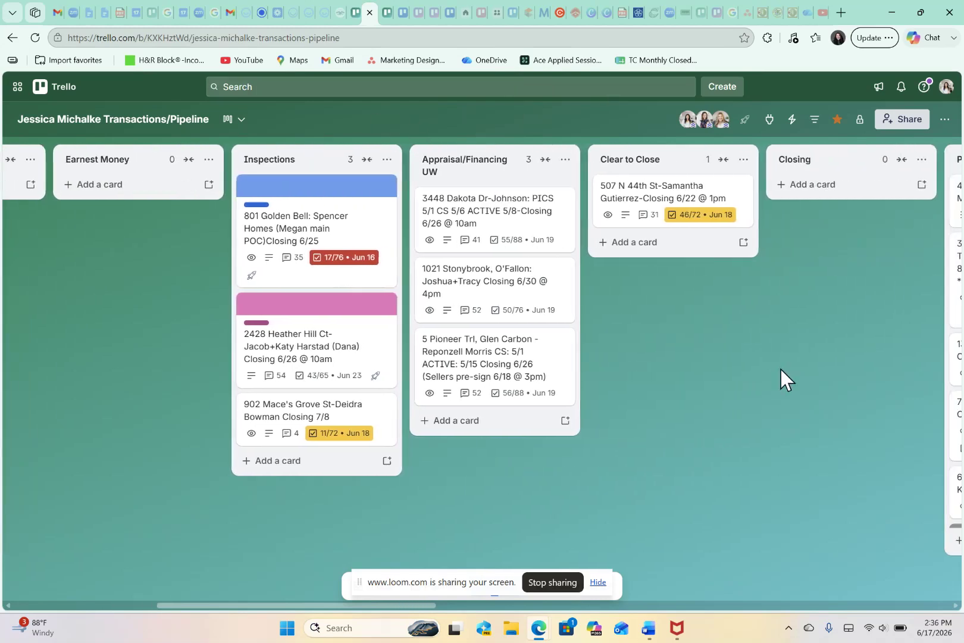
pyautogui.hscroll(3, 851, 398)
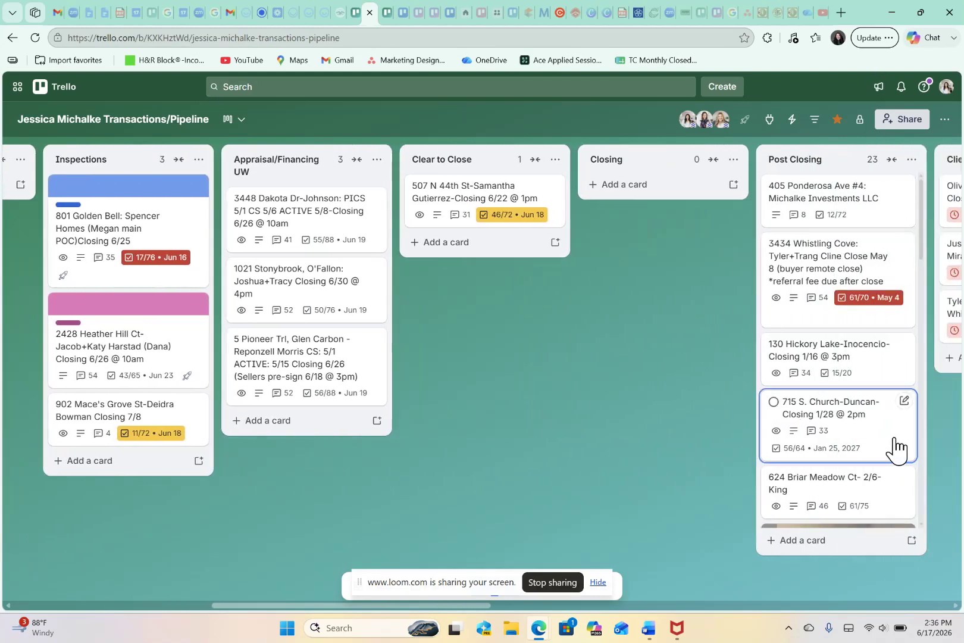
pyautogui.hscroll(-3, 209, 529)
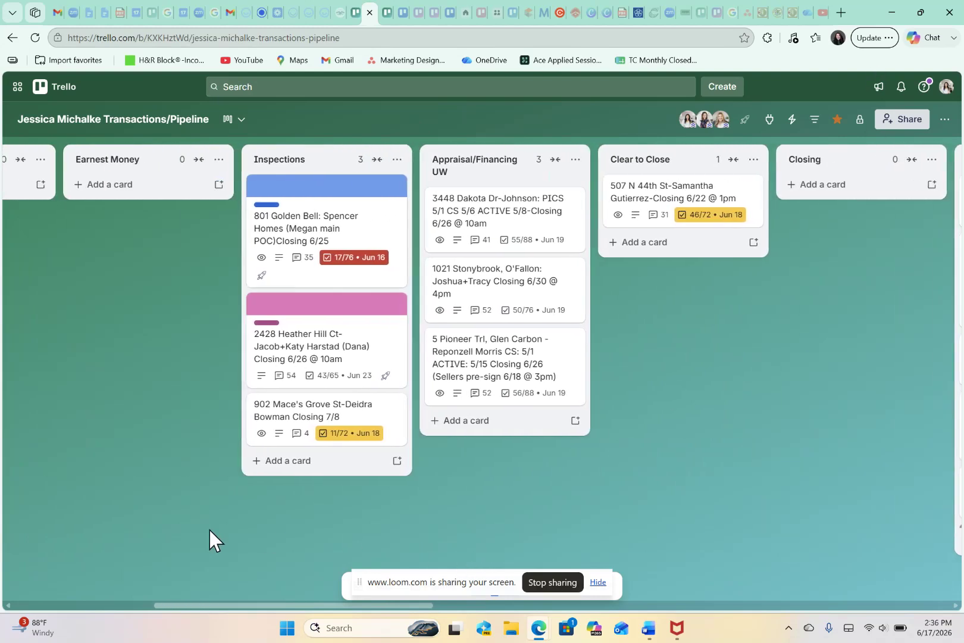
pyautogui.hscroll(-1, 209, 529)
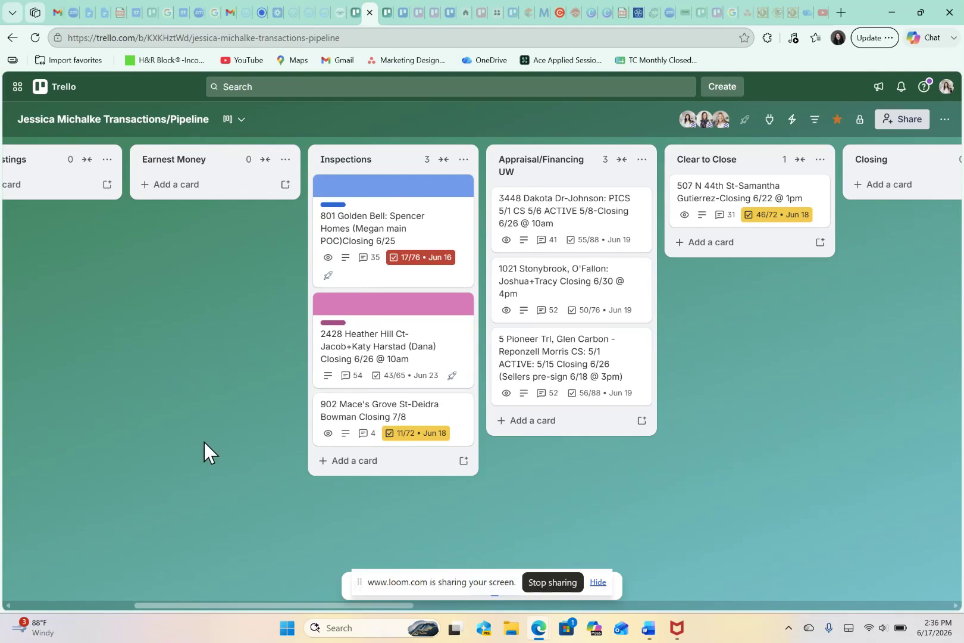
pyautogui.hscroll(-2, 204, 441)
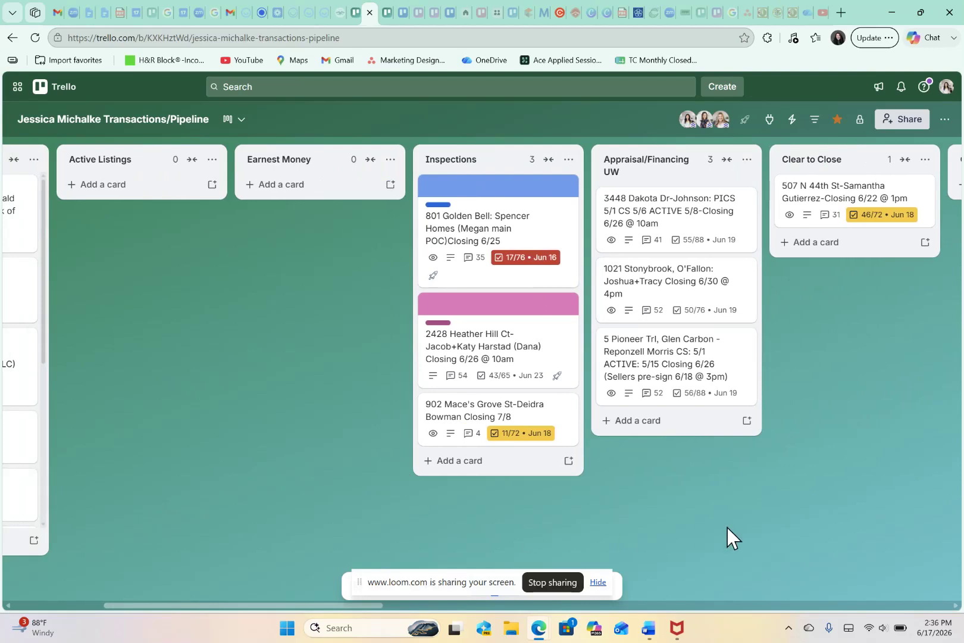
pyautogui.hscroll(3, 726, 528)
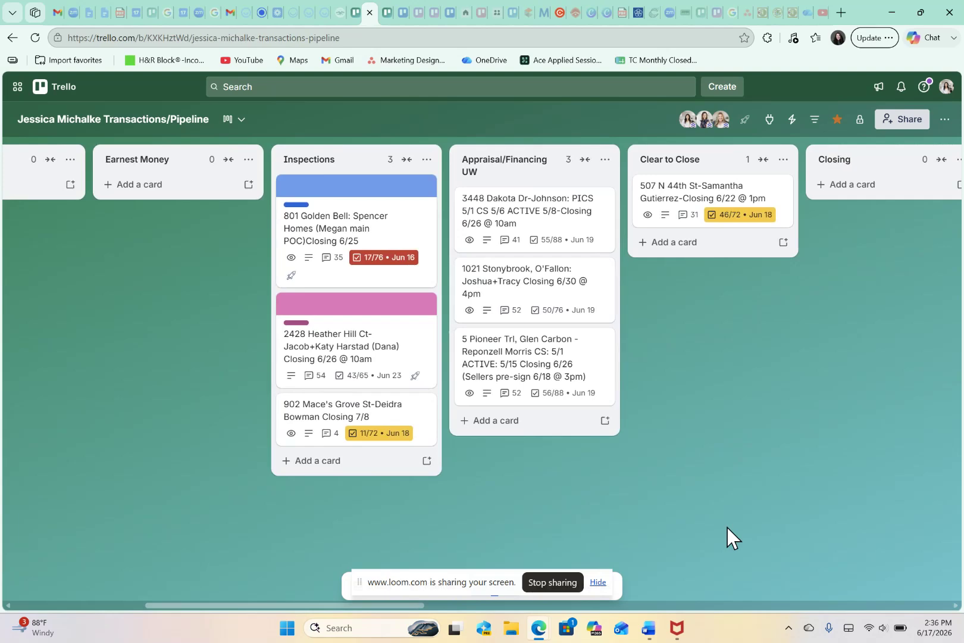
# Hide the screen-sharing bar and switch to the individual agent's purple board among the starred boards
pyautogui.click(598, 582)
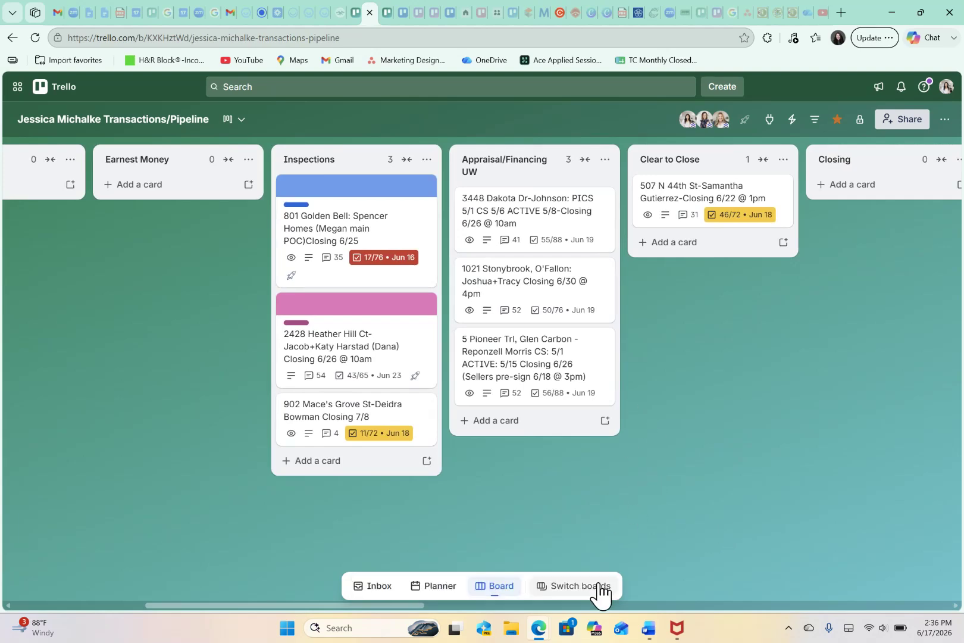
pyautogui.click(587, 591)
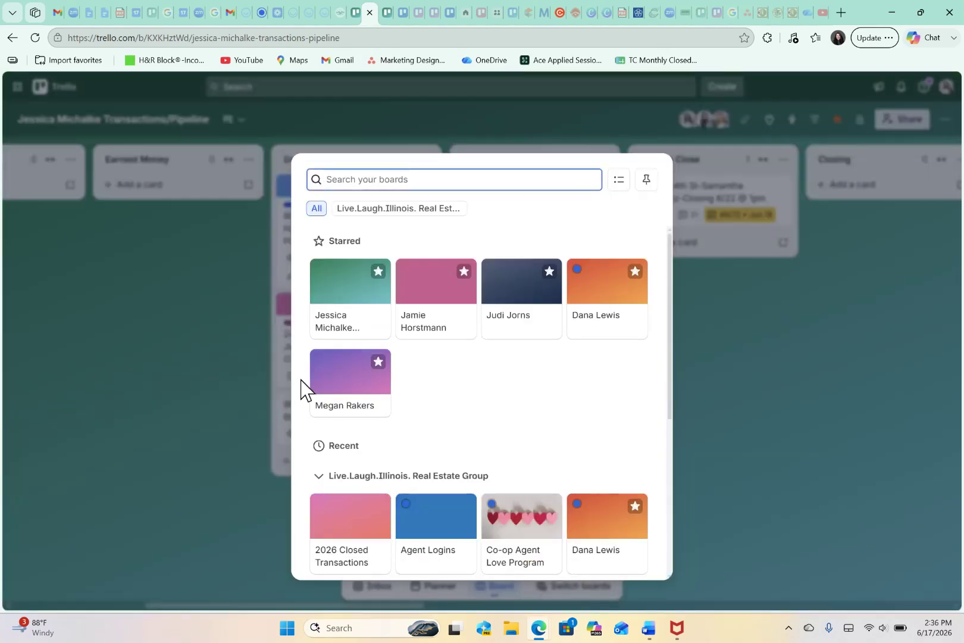
pyautogui.click(346, 397)
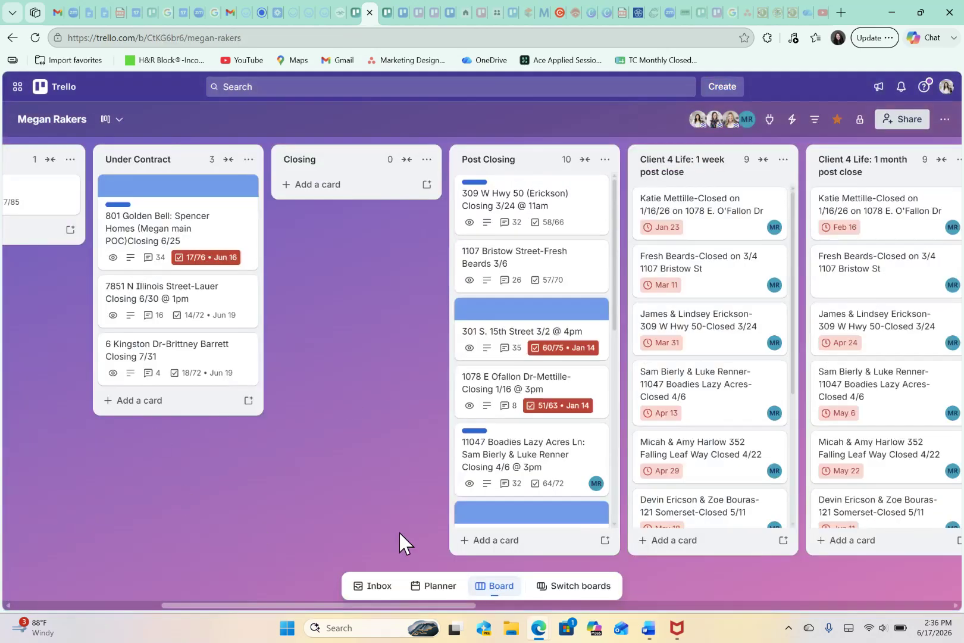
# Review the agent board's lists from Buyers through Under Contract and Closing to Post Closing
pyautogui.hscroll(-8, 159, 504)
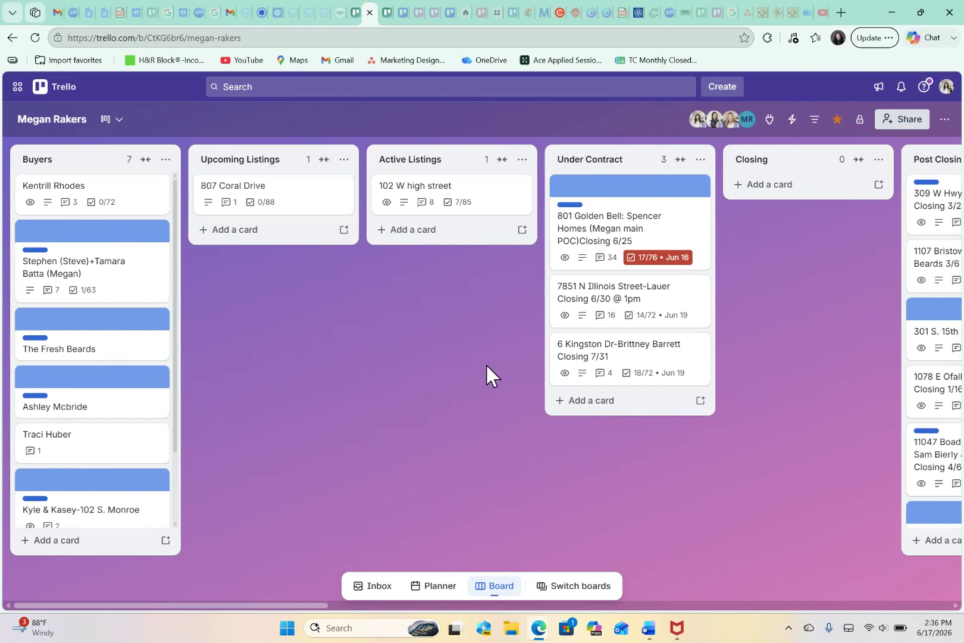
pyautogui.hscroll(2, 453, 306)
pyautogui.hscroll(1, 453, 296)
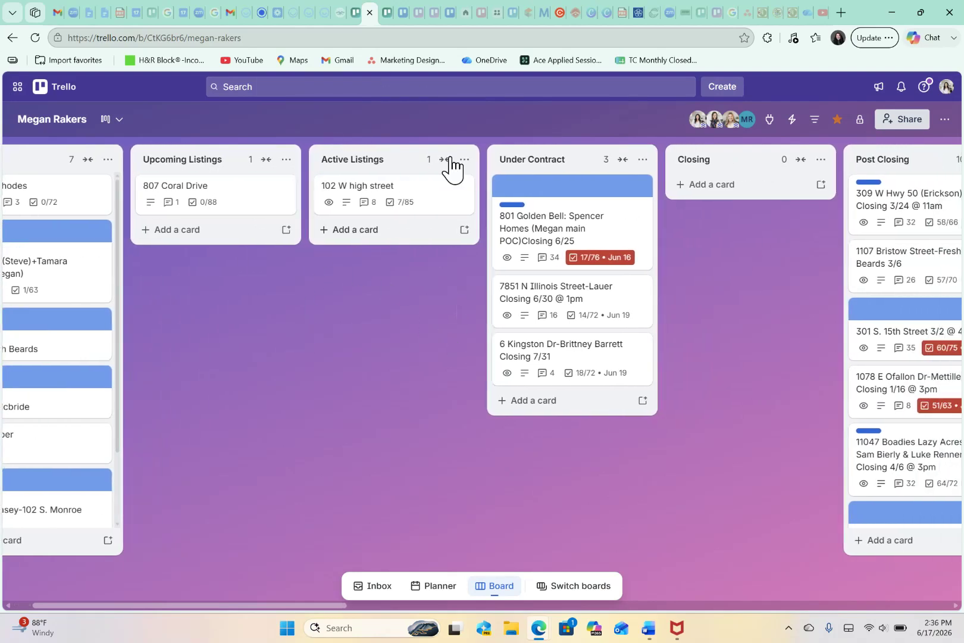
pyautogui.hscroll(2, 542, 170)
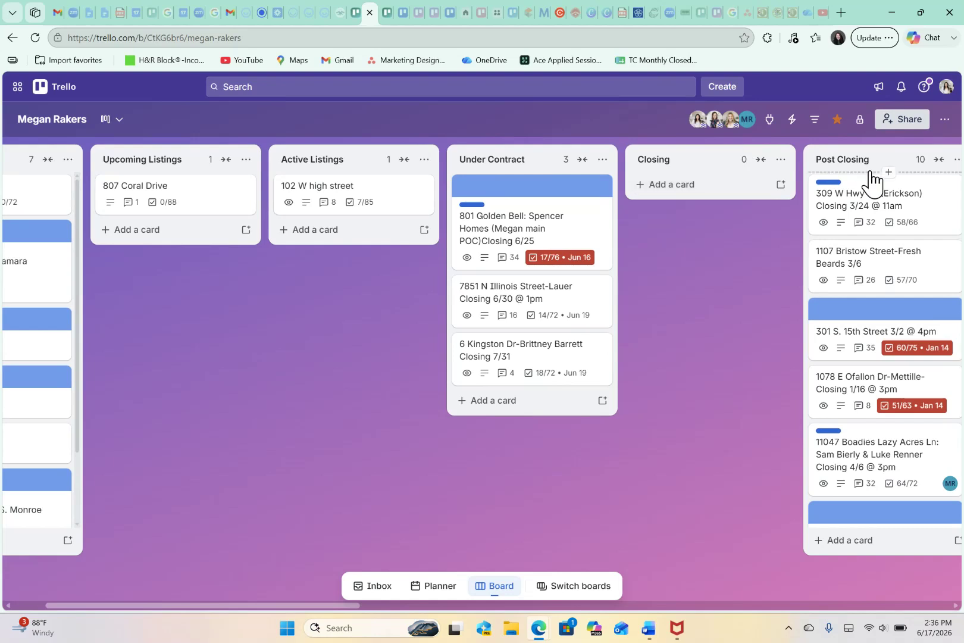
pyautogui.hscroll(5, 653, 494)
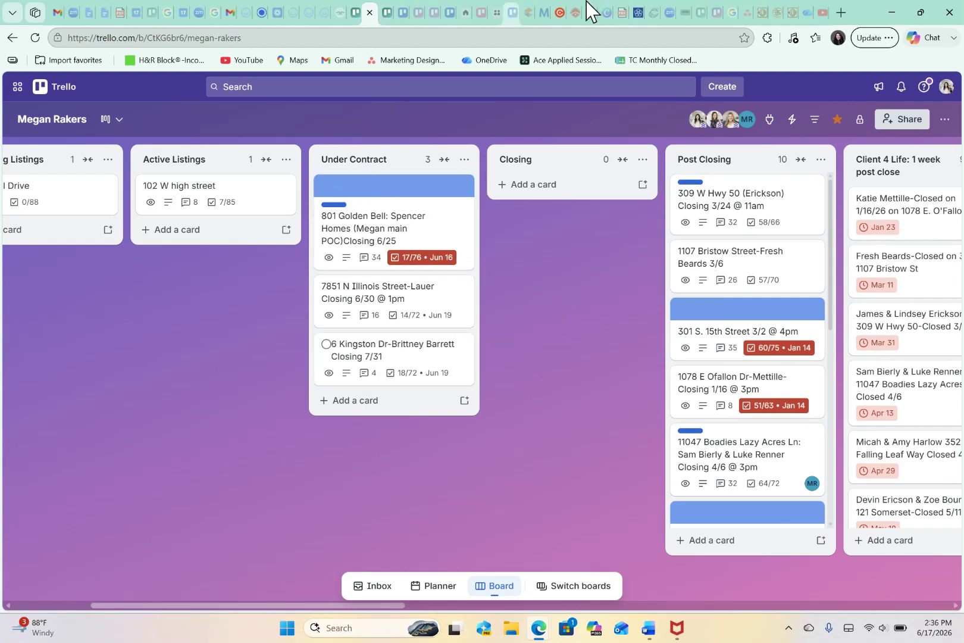
# Return to the team's green Transactions/Pipeline board in the neighbouring browser tab
pyautogui.click(531, 192)
pyautogui.click(559, 224)
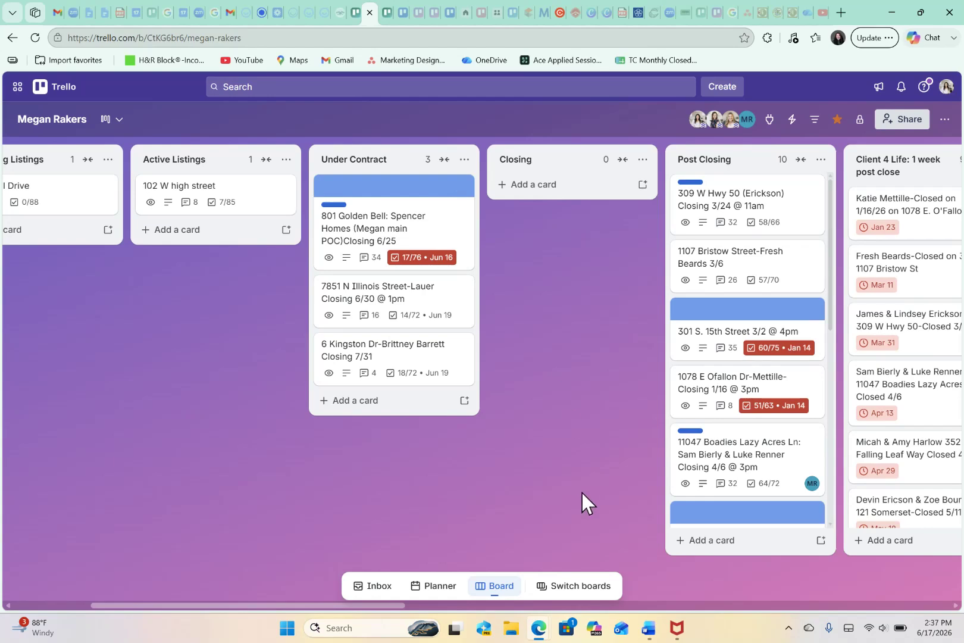
pyautogui.hotkey('ctrl', 'shift', 'Tab')
pyautogui.click(523, 430)
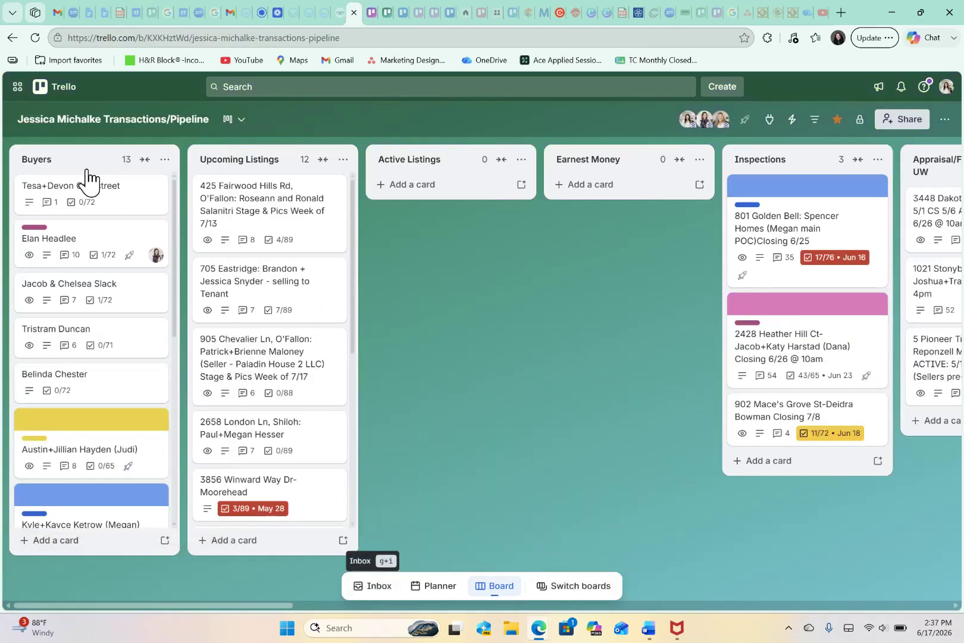
# Open the Trello boards overview and look through the starred, recently viewed and workspace boards
pyautogui.click(16, 87)
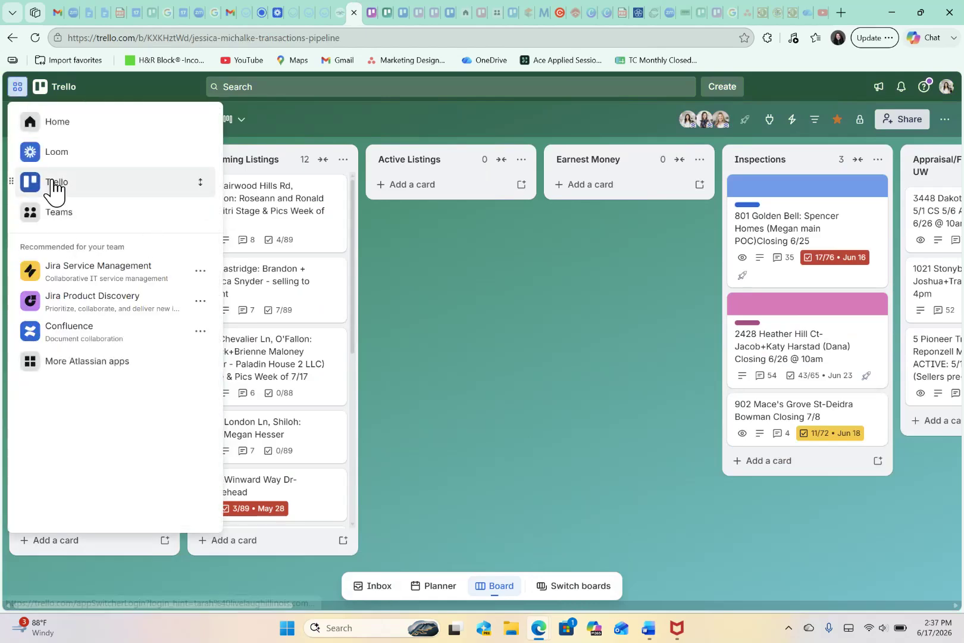
pyautogui.click(58, 187)
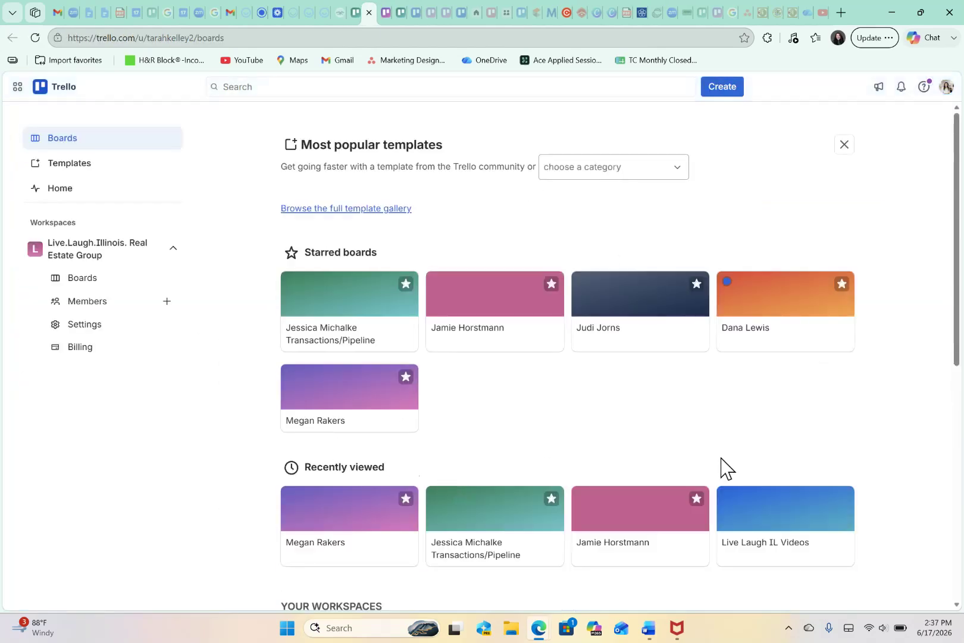
pyautogui.scroll(-2, 922, 538)
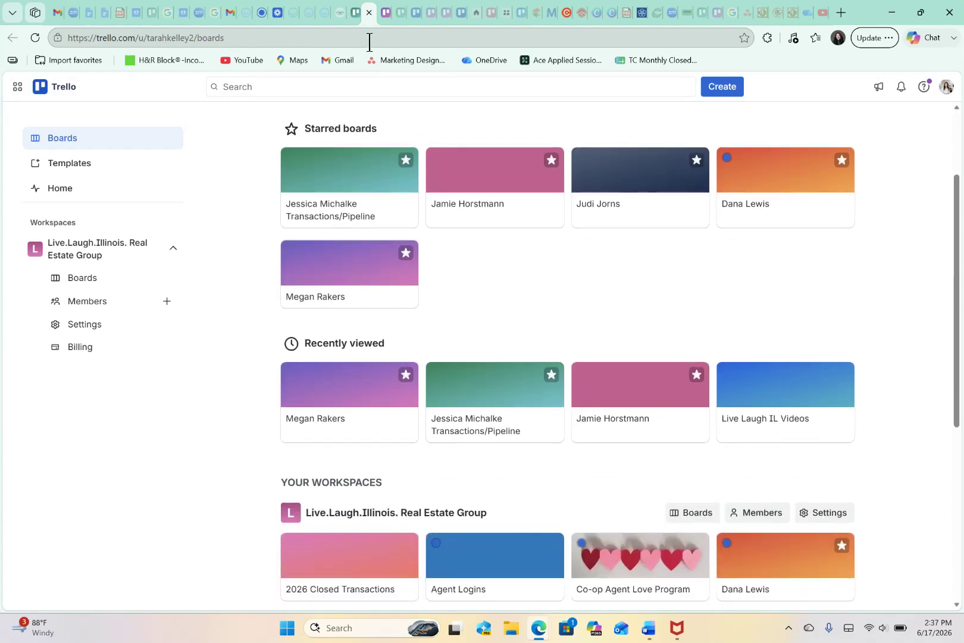
# Go back to the Transactions/Pipeline board and review its lists from Post Closing and Client 4 Life through Terminated Transactions 2026
pyautogui.click(355, 11)
pyautogui.click(644, 422)
pyautogui.moveTo(643, 422); pyautogui.dragTo(434, 416)
pyautogui.hscroll(10, 437, 426)
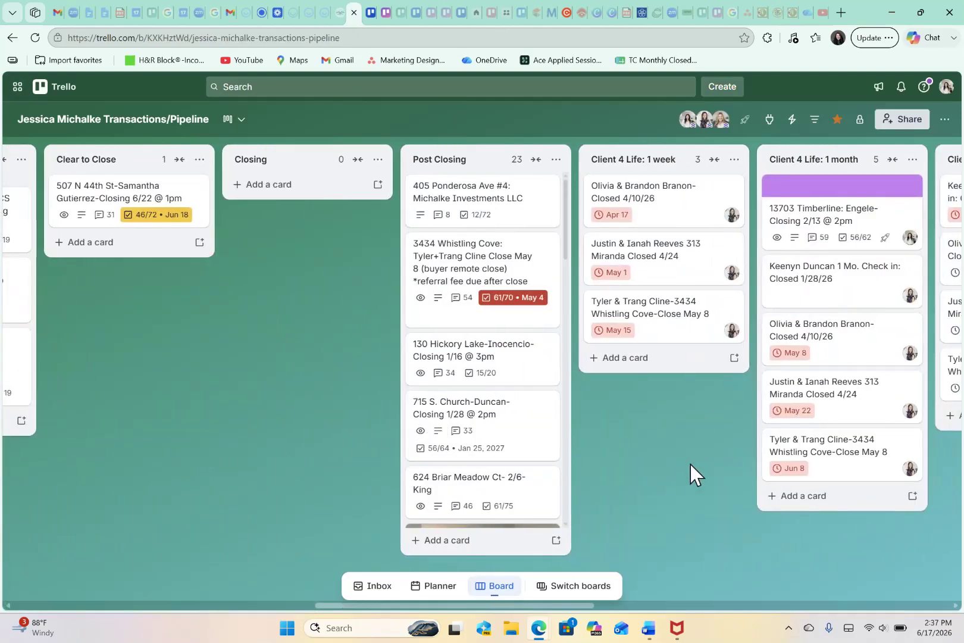
pyautogui.hscroll(5, 690, 465)
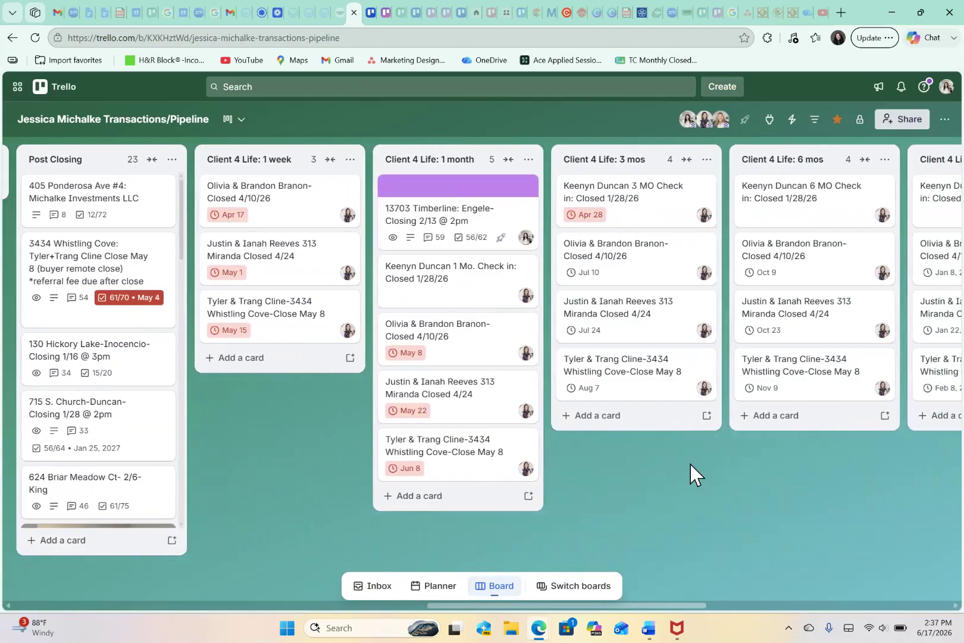
pyautogui.hscroll(9, 690, 464)
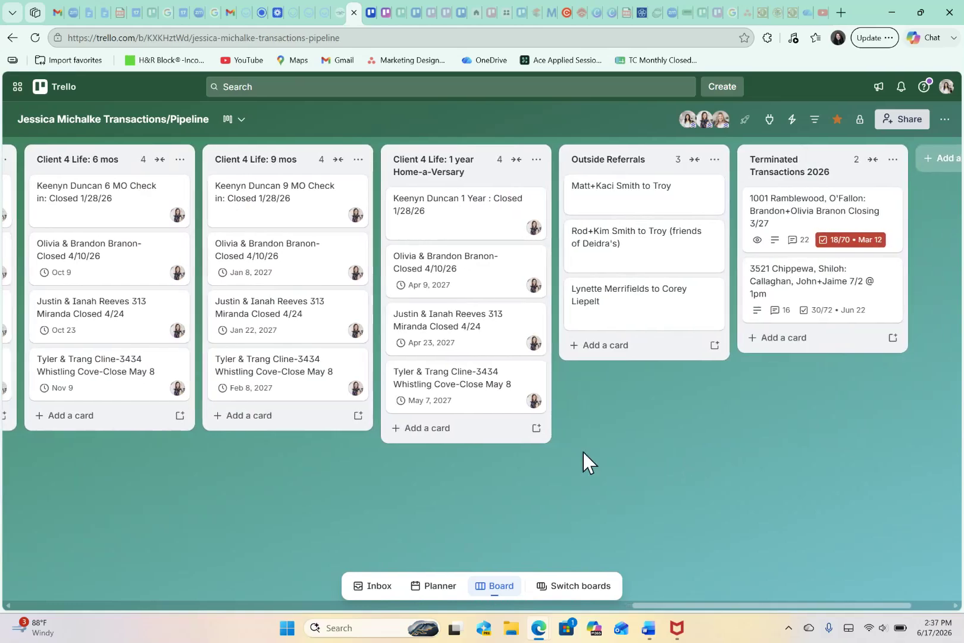
pyautogui.hscroll(-20, 377, 532)
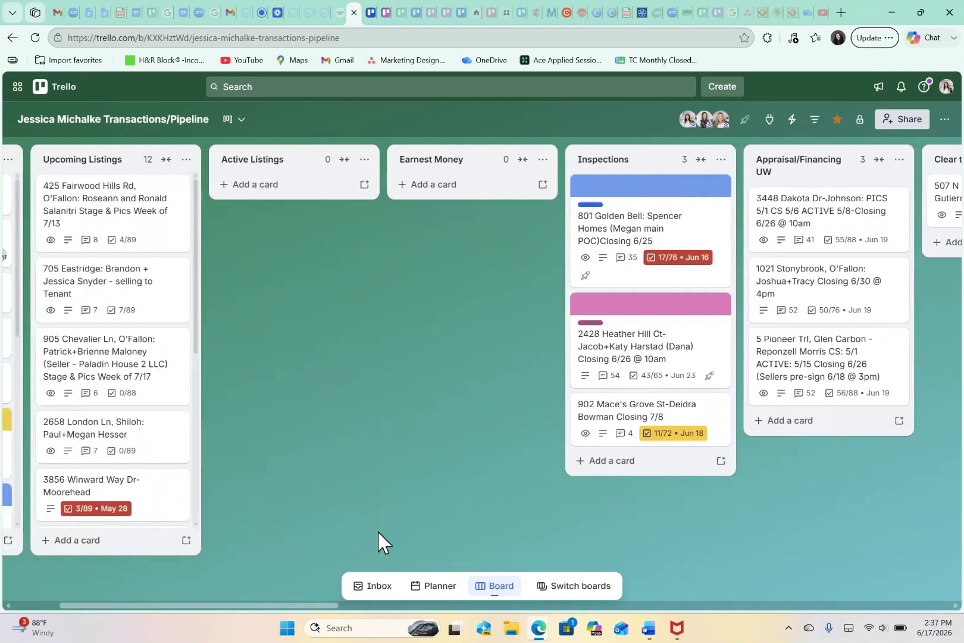